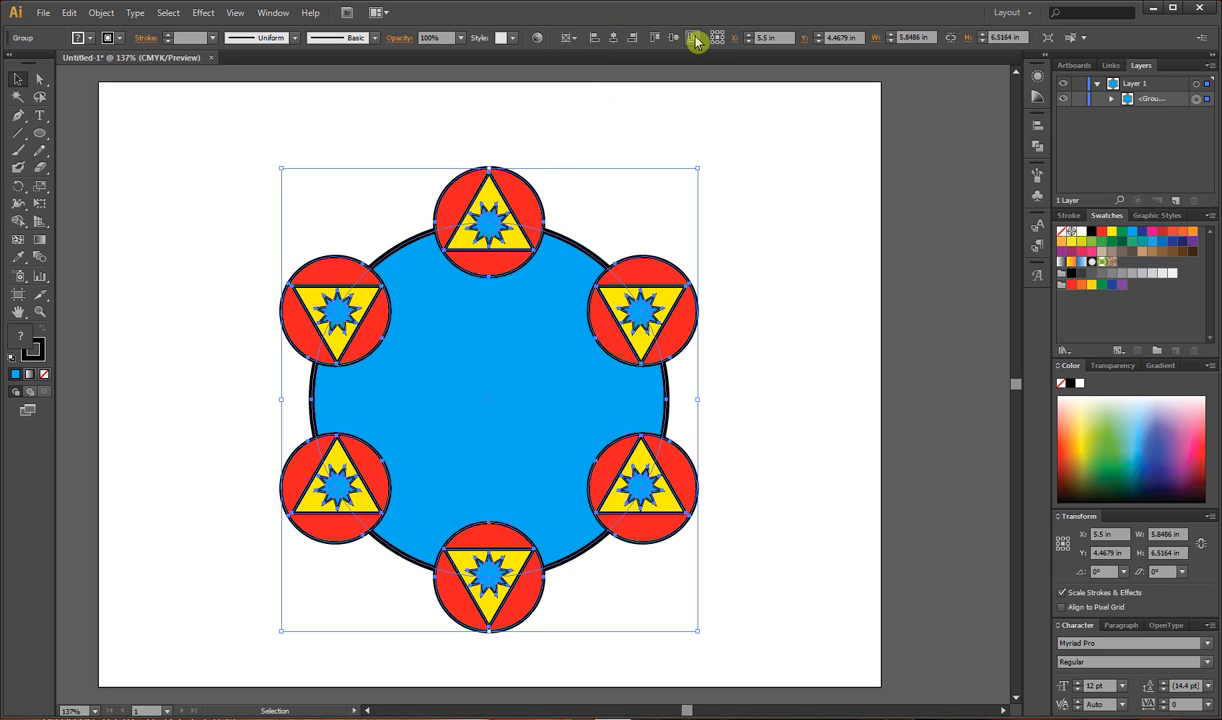
- Centre the grouped artwork horizontally and vertically on the artboard, with alignment set to Align to Artboard
{"action": "left_click", "coordinate": [1036, 128]}
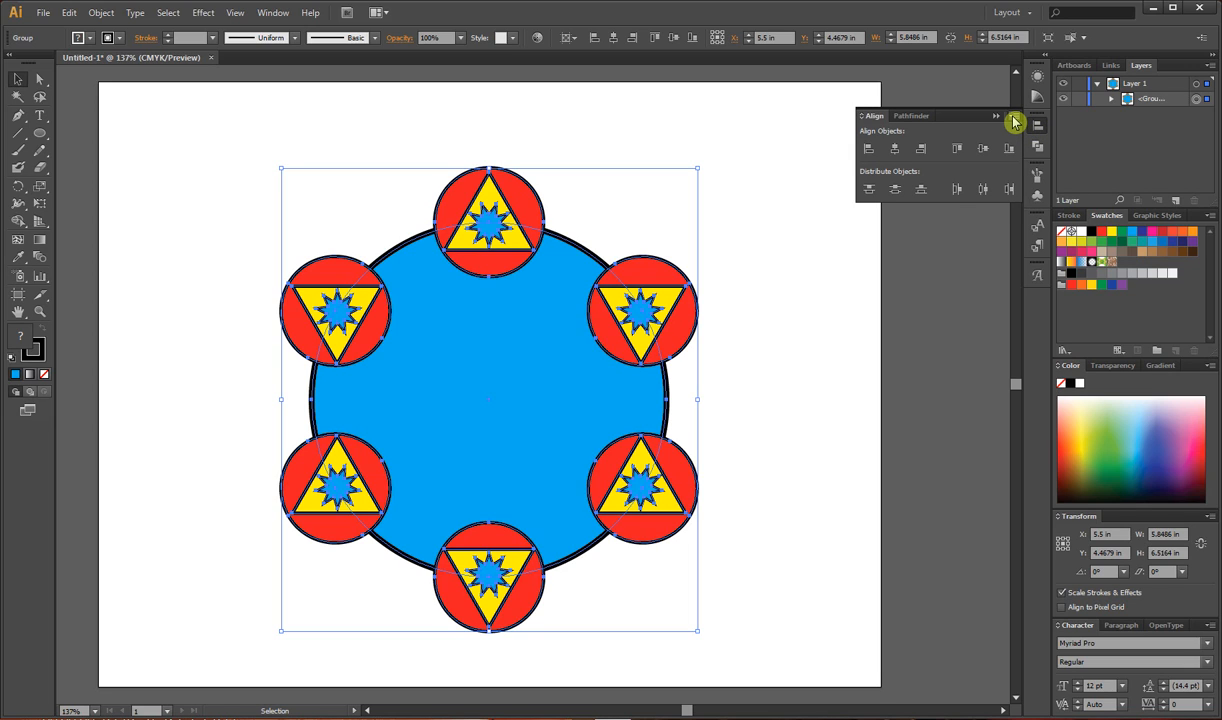
{"action": "left_click", "coordinate": [1014, 117]}
{"action": "left_click", "coordinate": [1058, 124]}
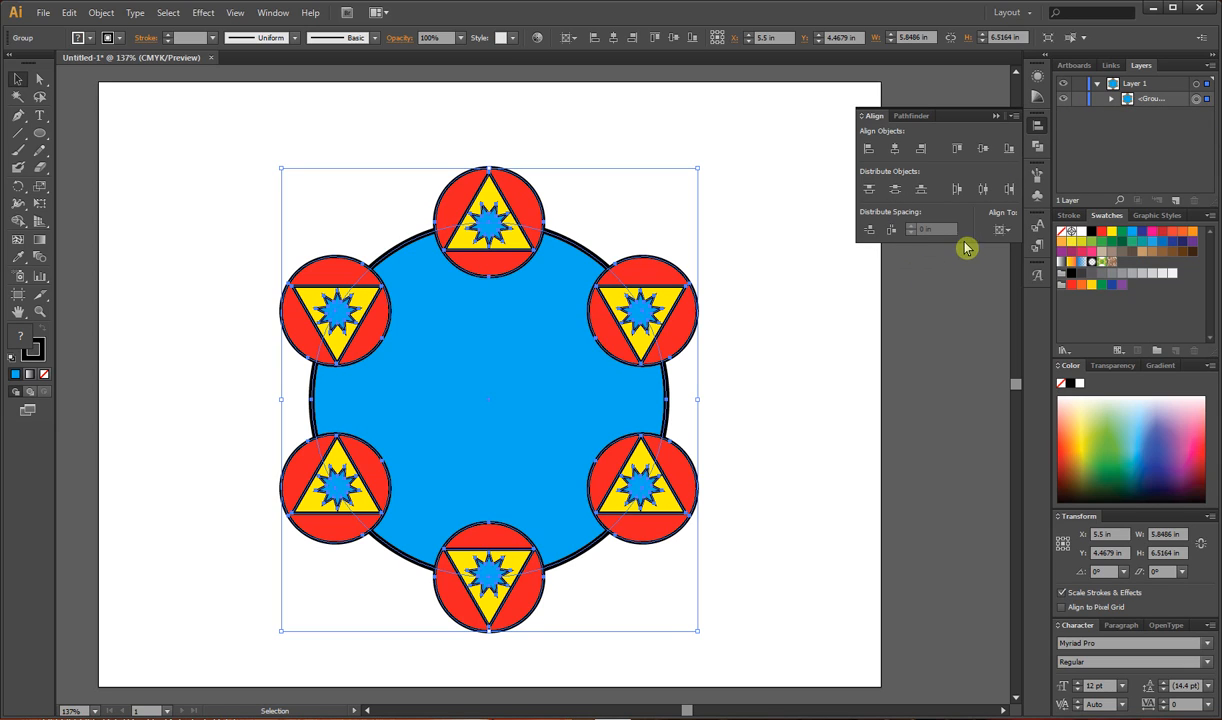
{"action": "left_click", "coordinate": [1004, 230]}
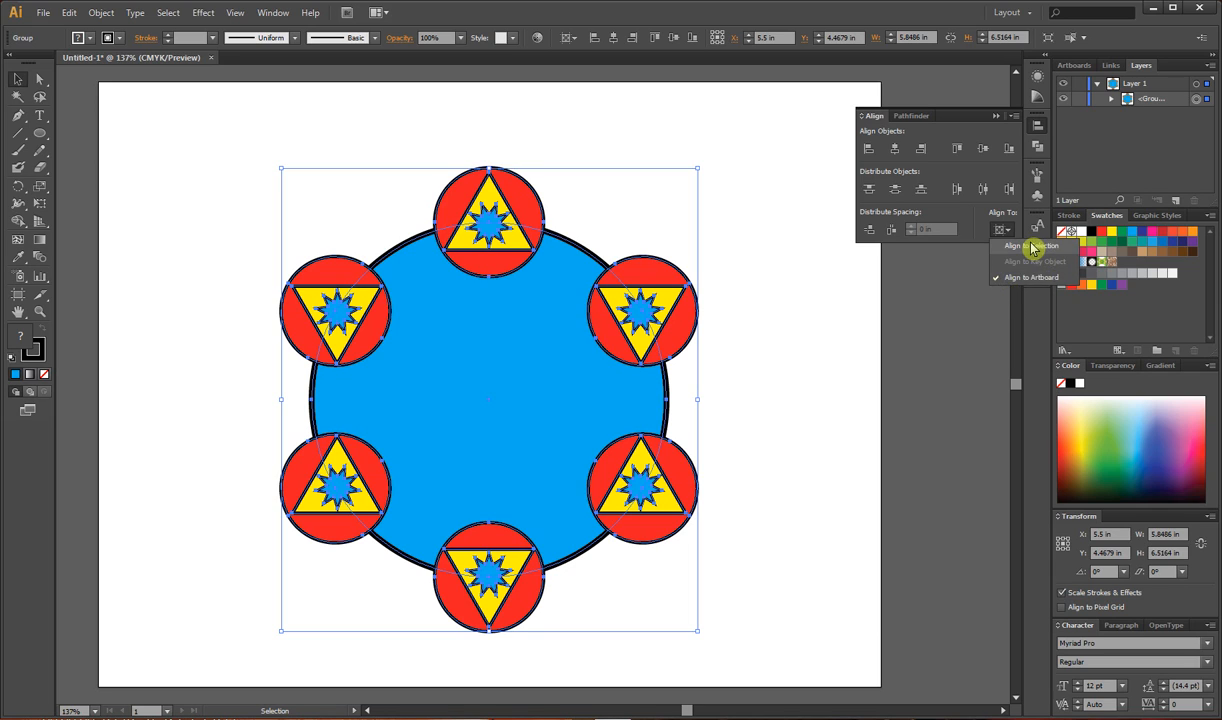
{"action": "left_click", "coordinate": [570, 38]}
{"action": "left_click", "coordinate": [573, 40]}
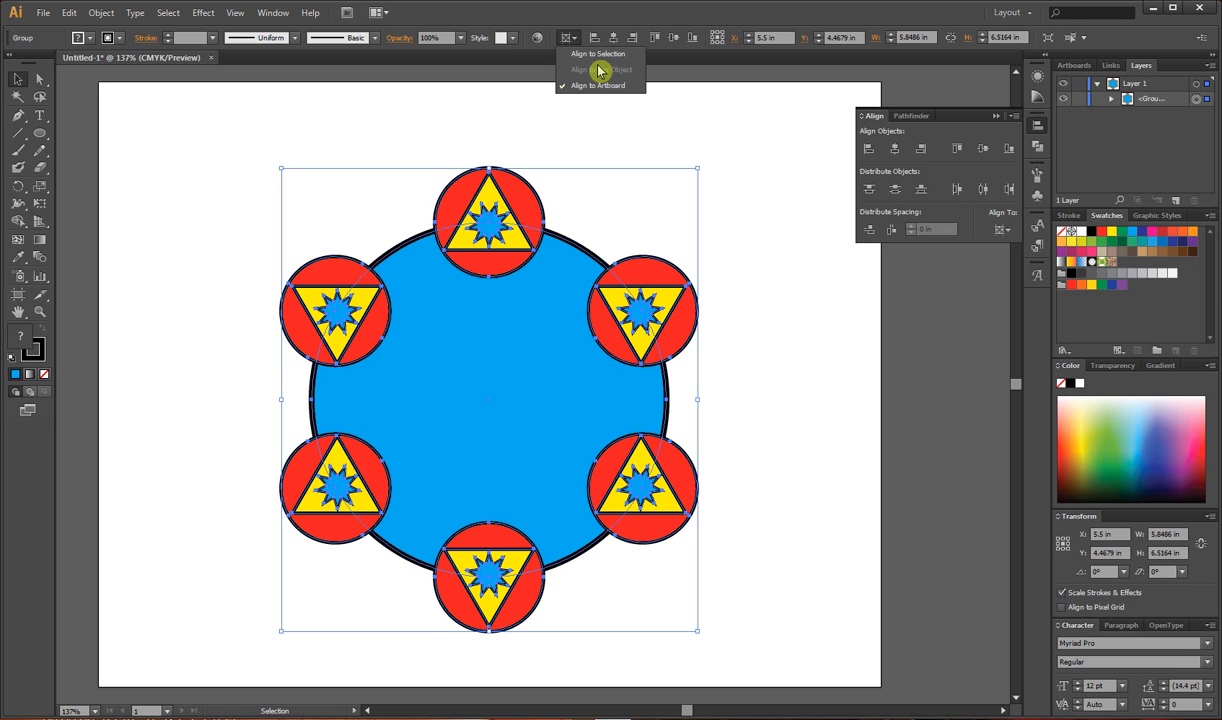
{"action": "left_click", "coordinate": [613, 40]}
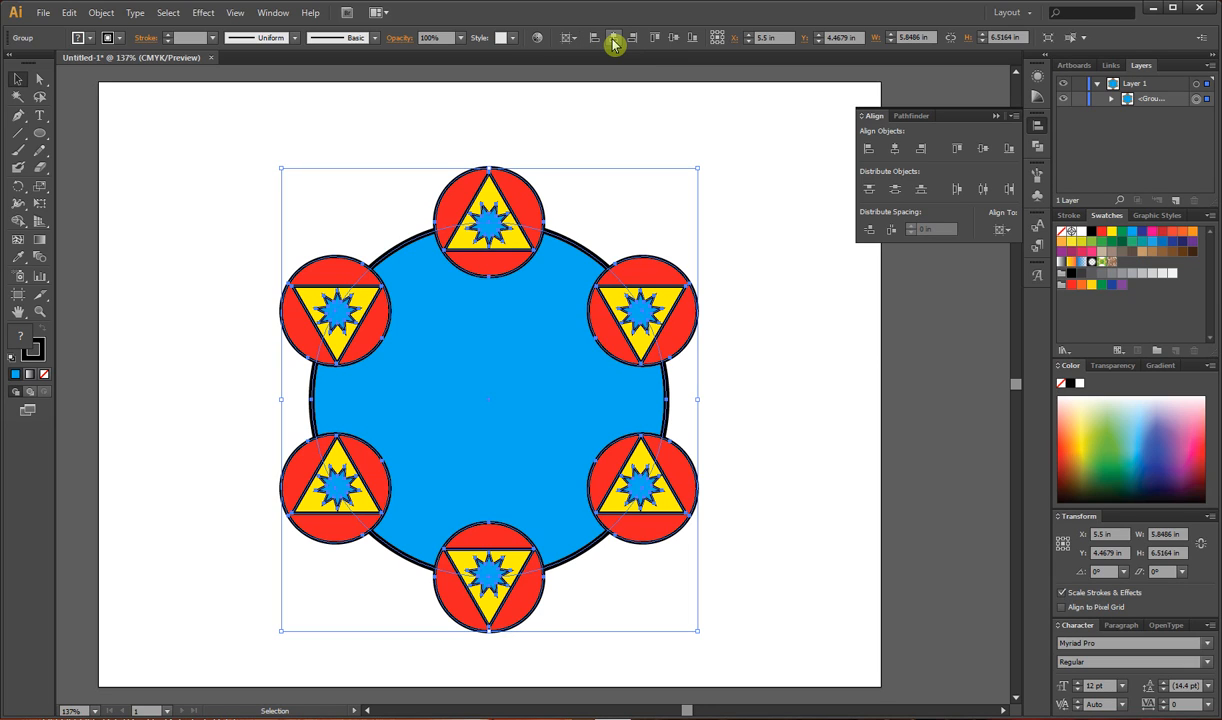
{"action": "left_click", "coordinate": [673, 40]}
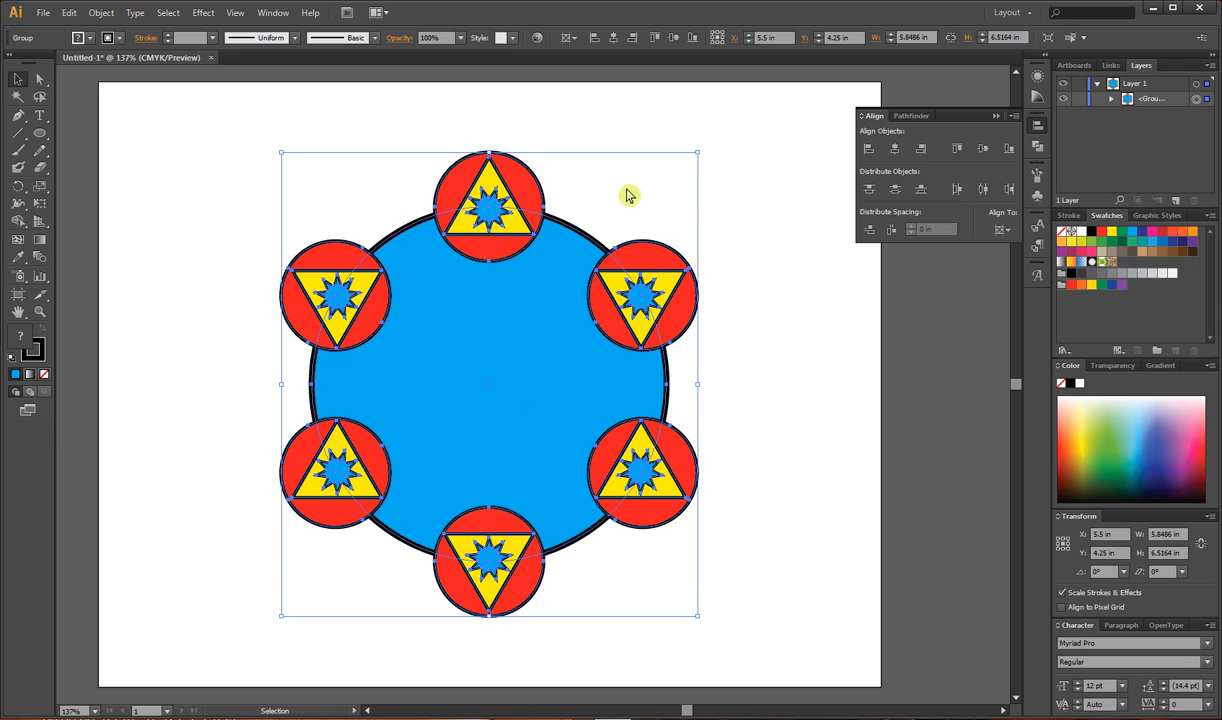
{"action": "left_click", "coordinate": [995, 116]}
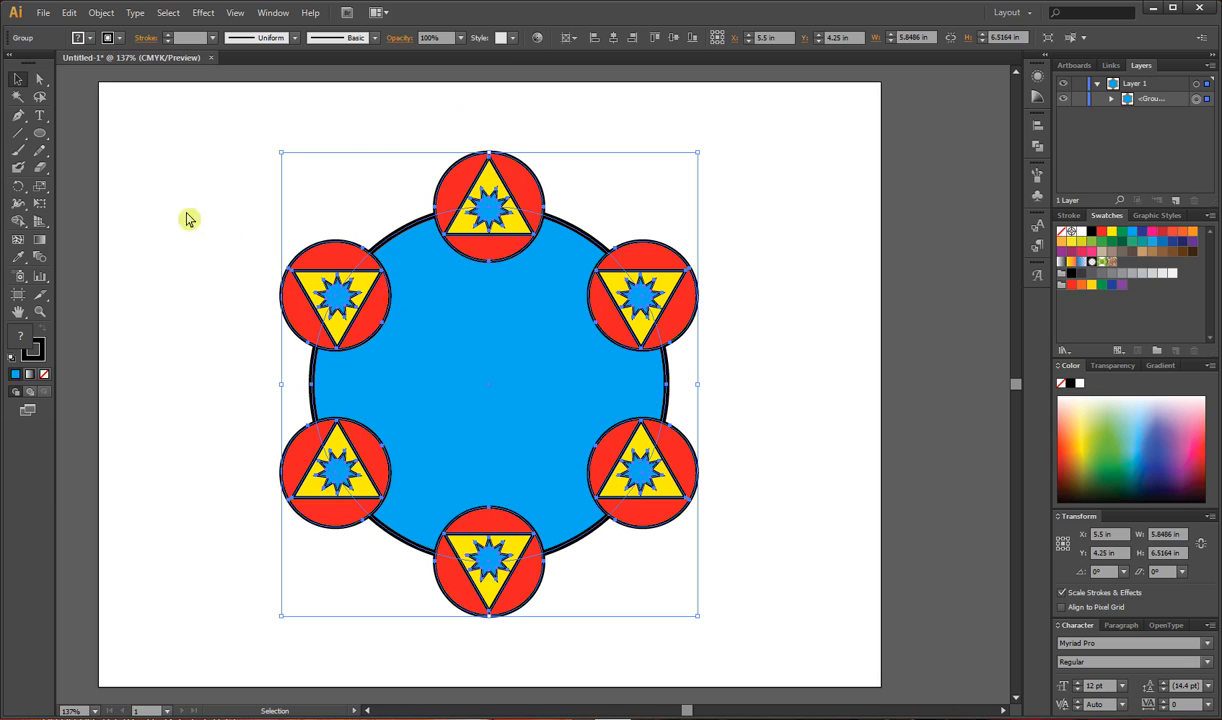
- Draw a circle about 3.38 in across from the artwork's centre and sample the triangles' yellow fill and stroke onto it
{"action": "left_click", "coordinate": [40, 134]}
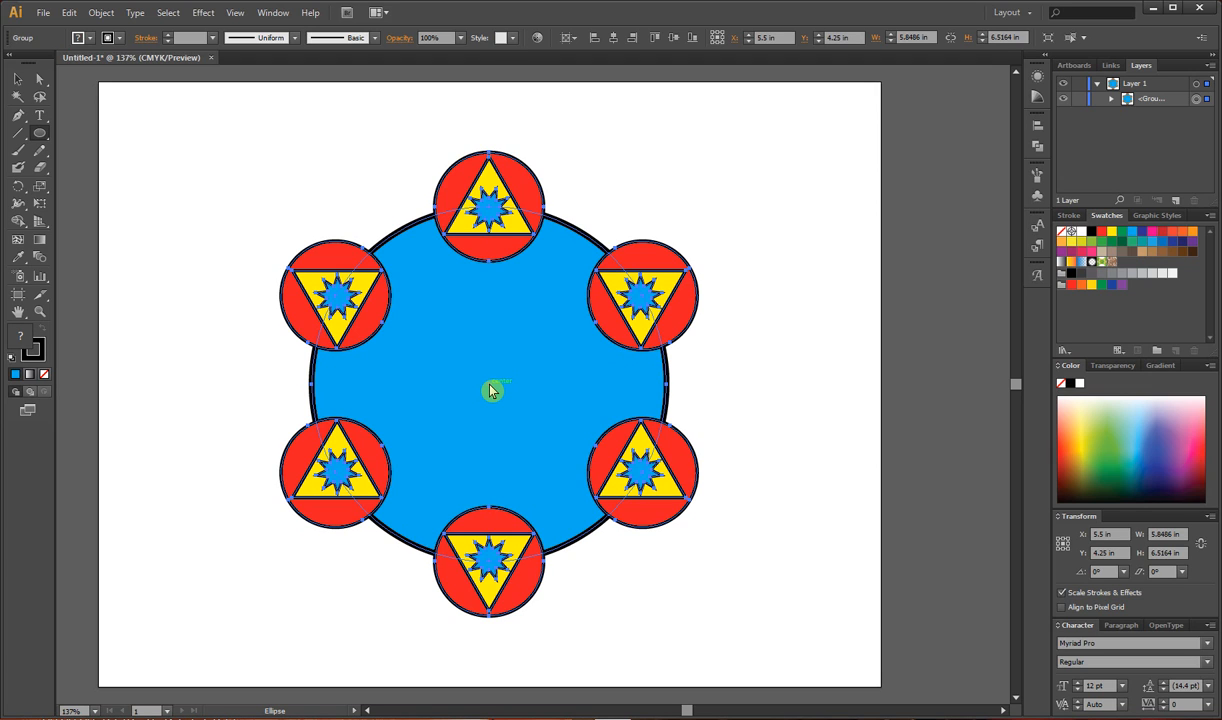
{"action": "left_click_drag", "start_coordinate": [491, 390], "coordinate": [612, 508]}
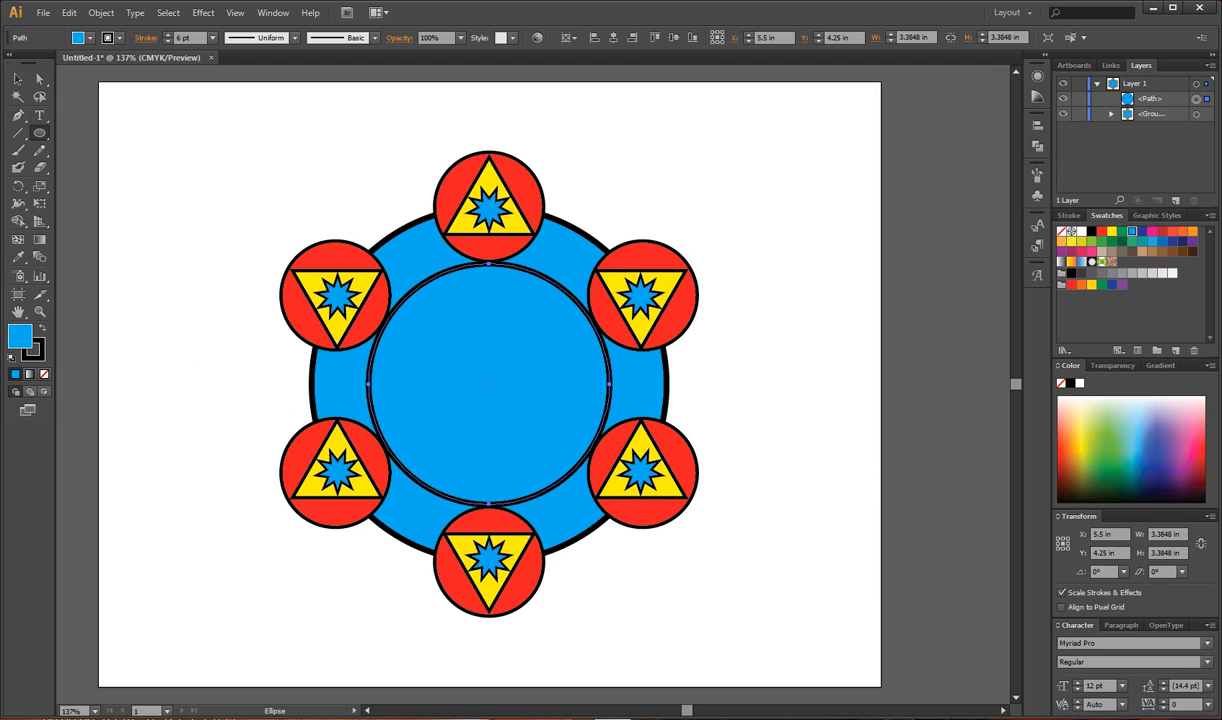
{"action": "key", "text": "i"}
{"action": "left_click", "coordinate": [318, 285]}
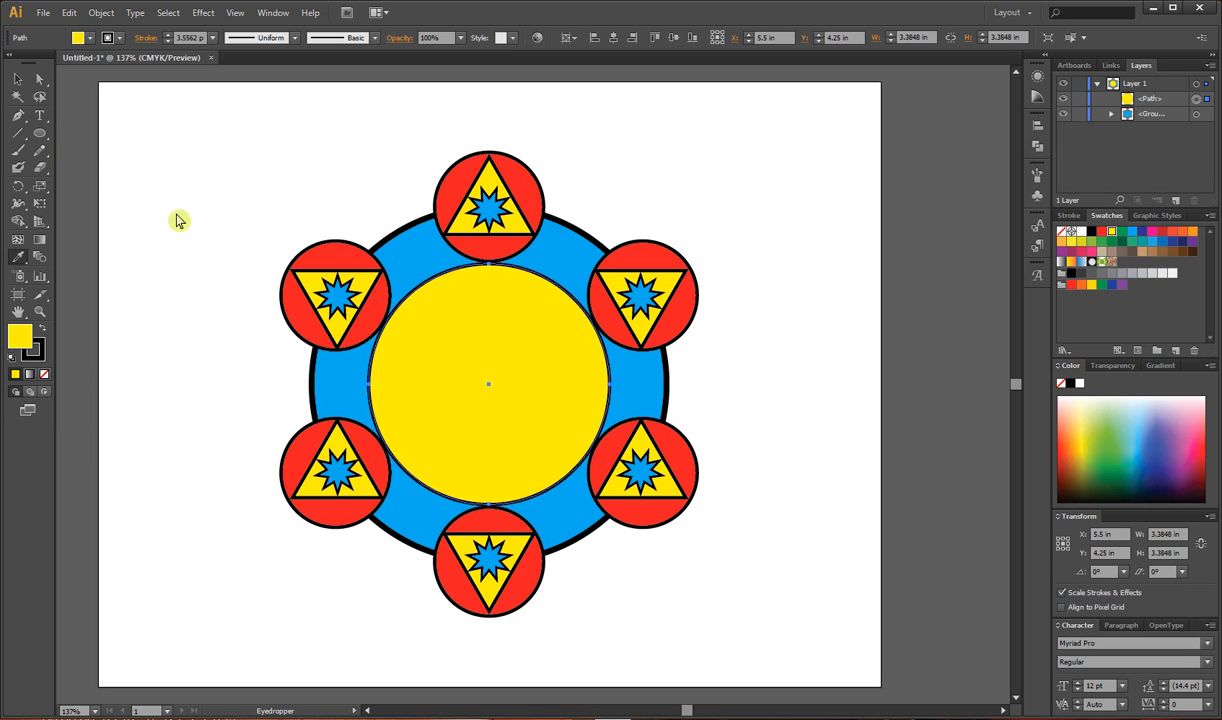
- Switch to the Rounded Rectangle tool and dismiss its size dialog without creating a shape
{"action": "left_click", "coordinate": [40, 138]}
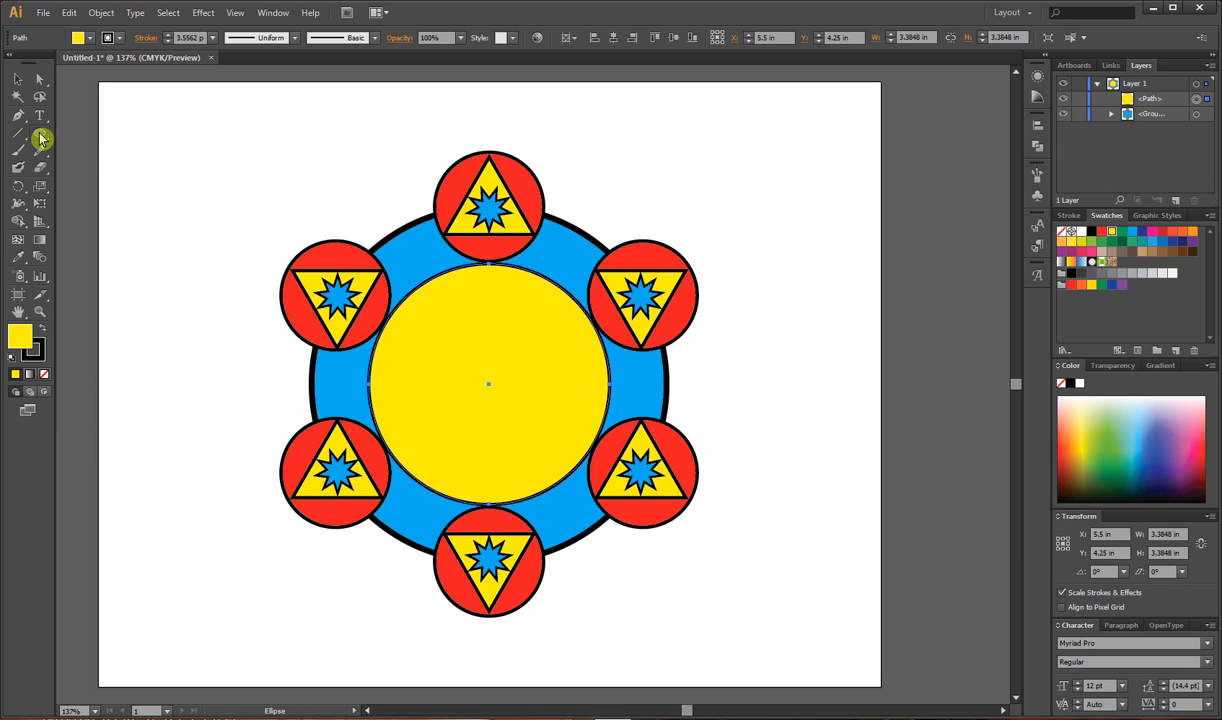
{"action": "left_click_drag", "start_coordinate": [40, 138], "coordinate": [82, 157]}
{"action": "left_click", "coordinate": [82, 157]}
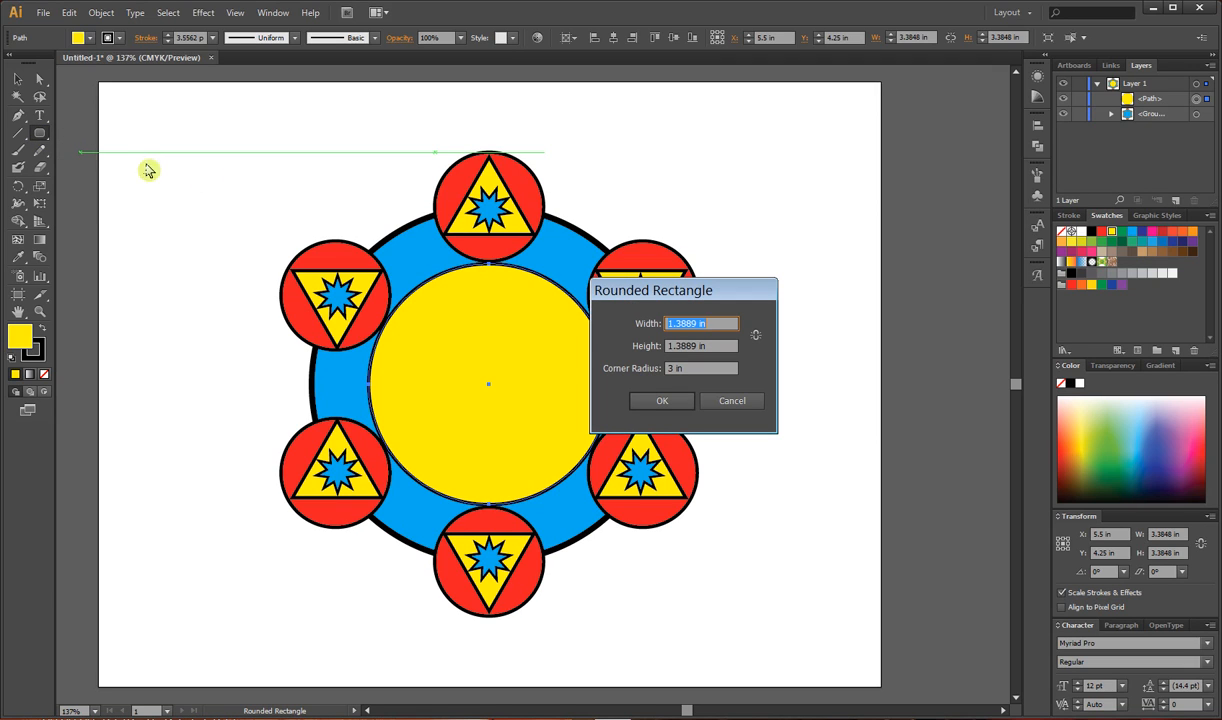
{"action": "left_click", "coordinate": [735, 402]}
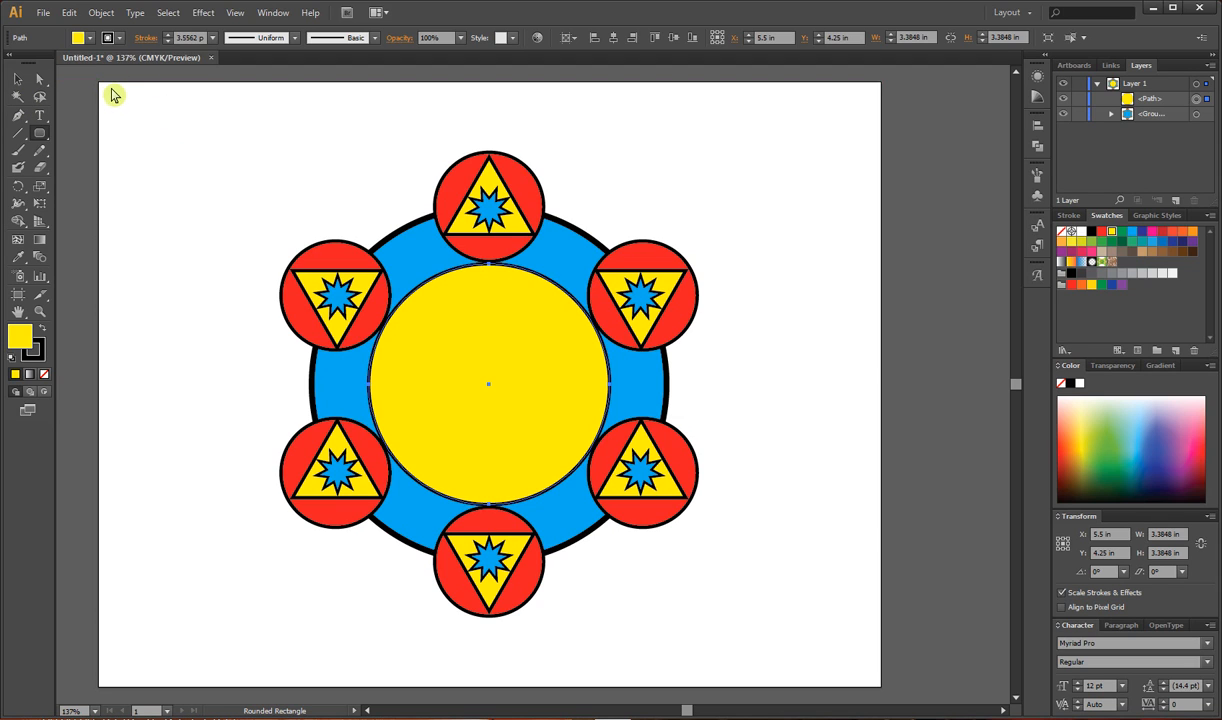
- Show the rulers and place two horizontal and two vertical guides about 0.5 in inside the artboard edges
{"action": "left_click", "coordinate": [237, 12]}
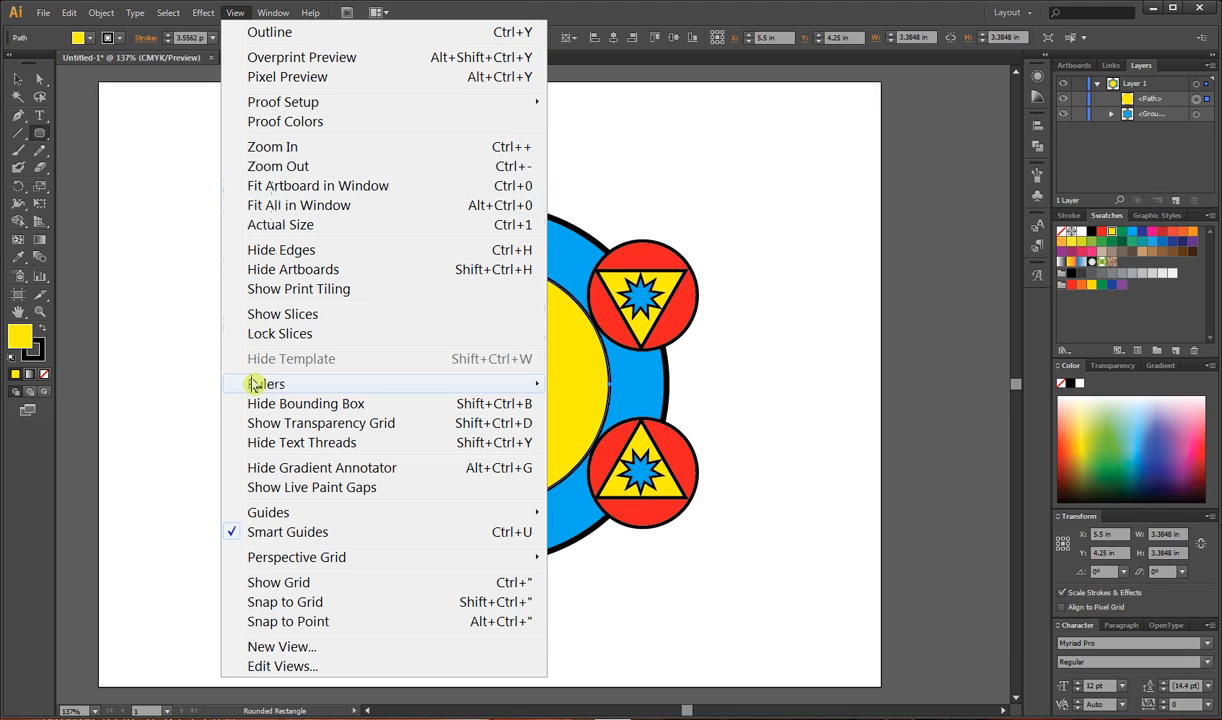
{"action": "mouse_move", "coordinate": [258, 384]}
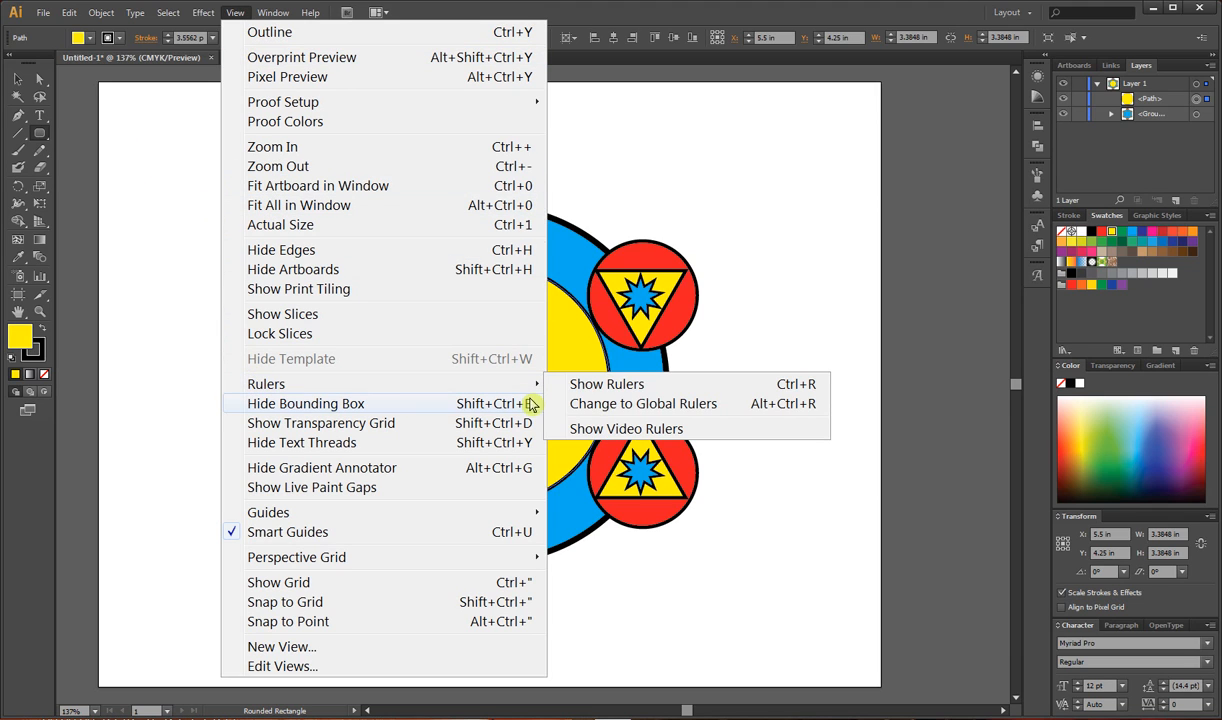
{"action": "left_click", "coordinate": [596, 385]}
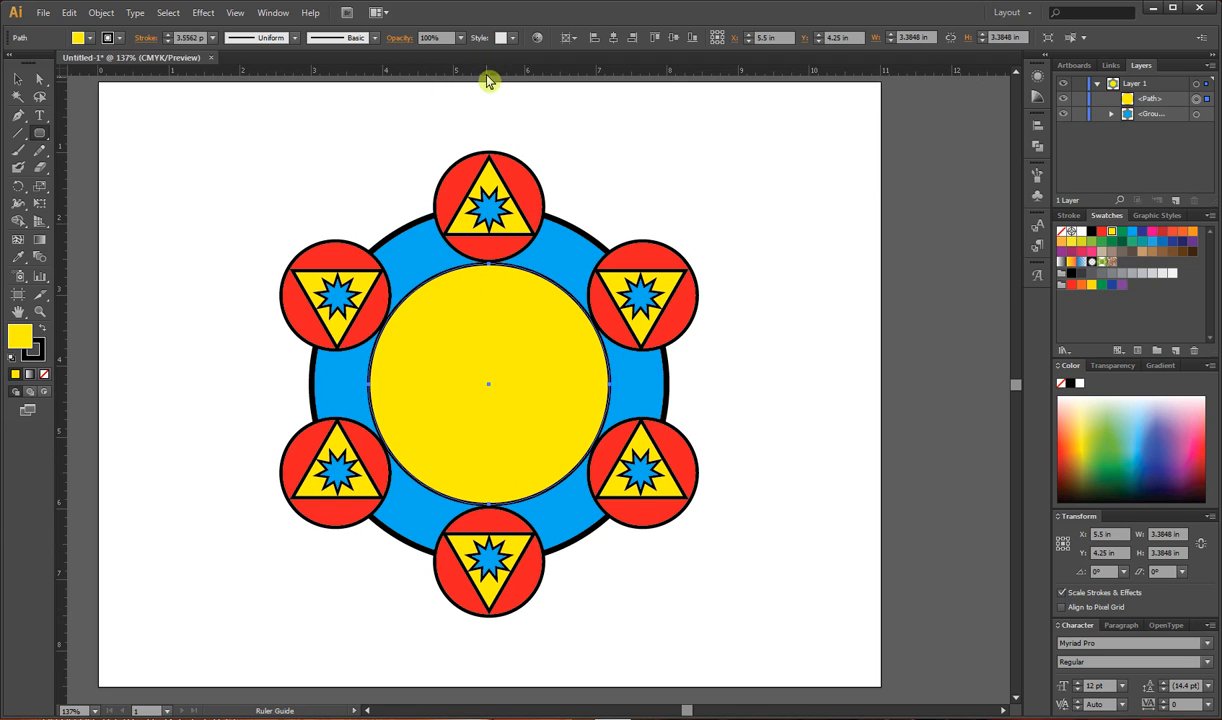
{"action": "left_click_drag", "start_coordinate": [488, 81], "coordinate": [497, 651]}
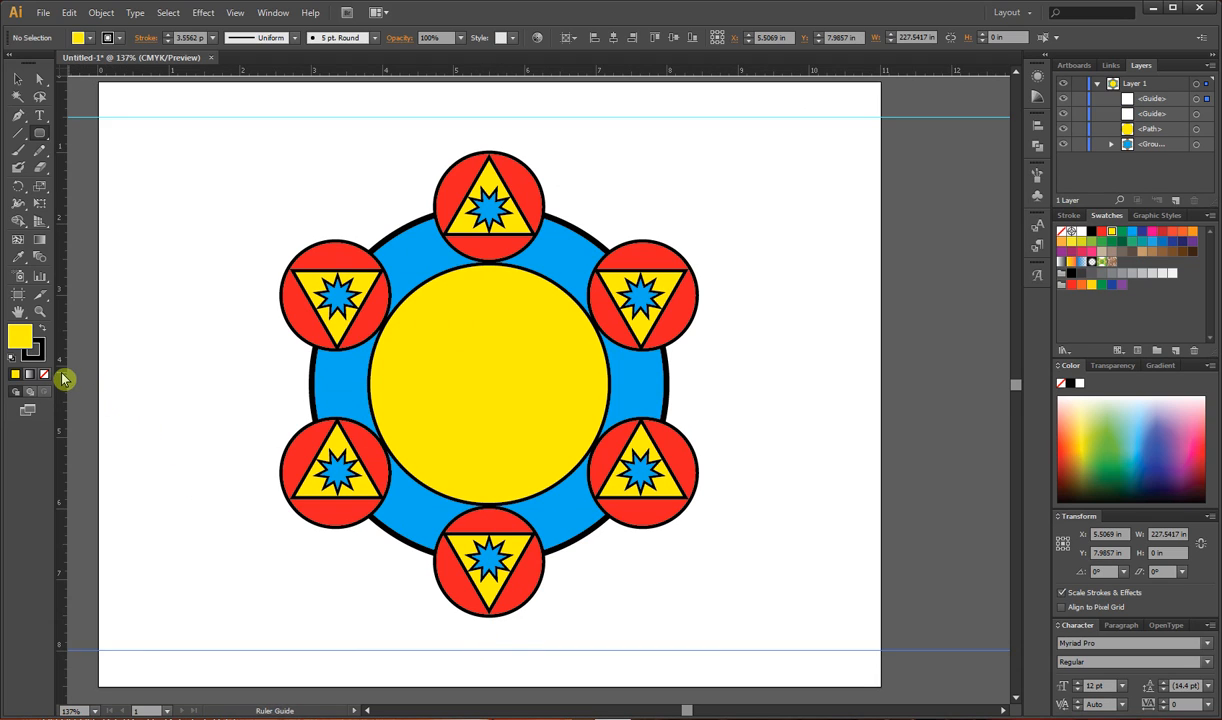
{"action": "left_click_drag", "start_coordinate": [61, 373], "coordinate": [133, 371]}
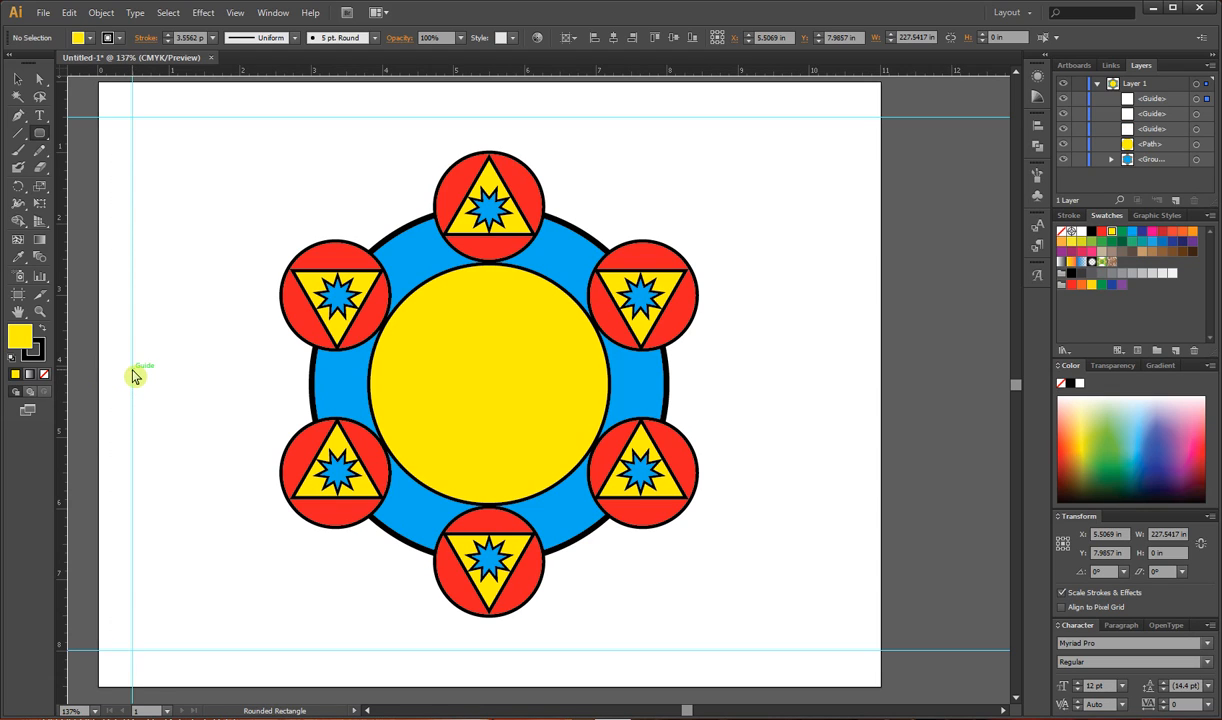
{"action": "left_click_drag", "start_coordinate": [55, 375], "coordinate": [847, 393]}
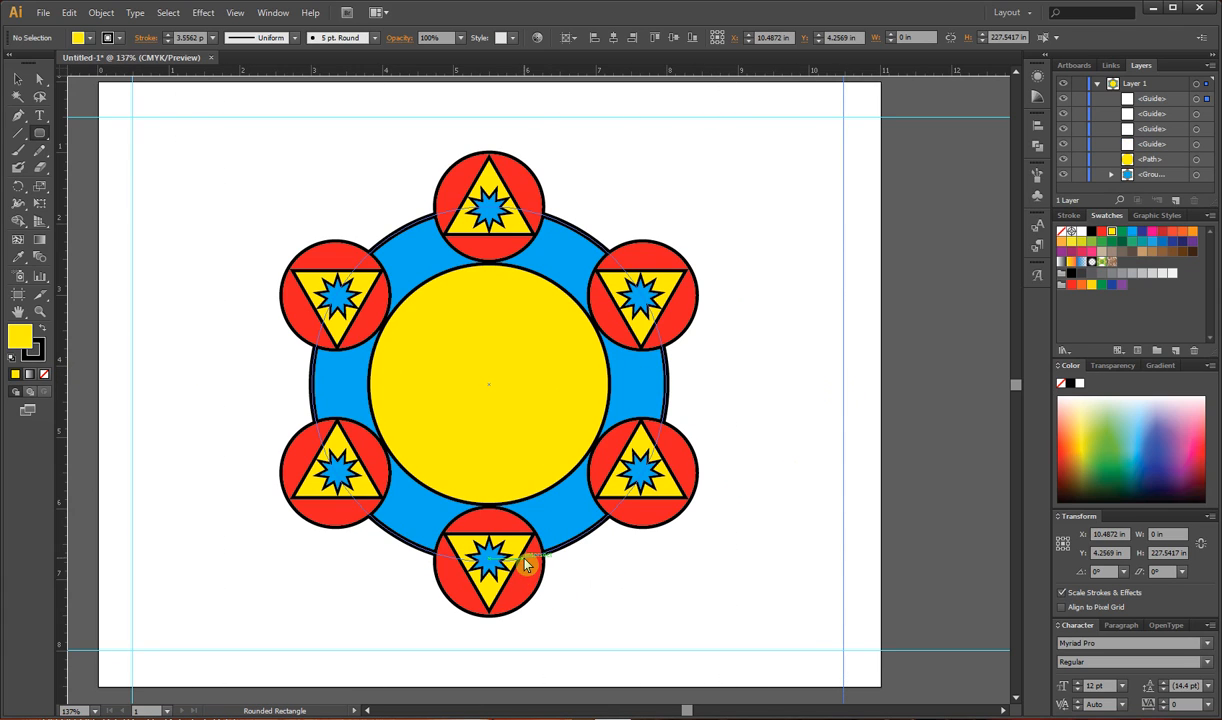
- Draw a rounded rectangle about 4.42 by 3.27 in at the upper-left guide intersection and paste copies into the other three guide corners
{"action": "left_click", "coordinate": [38, 134]}
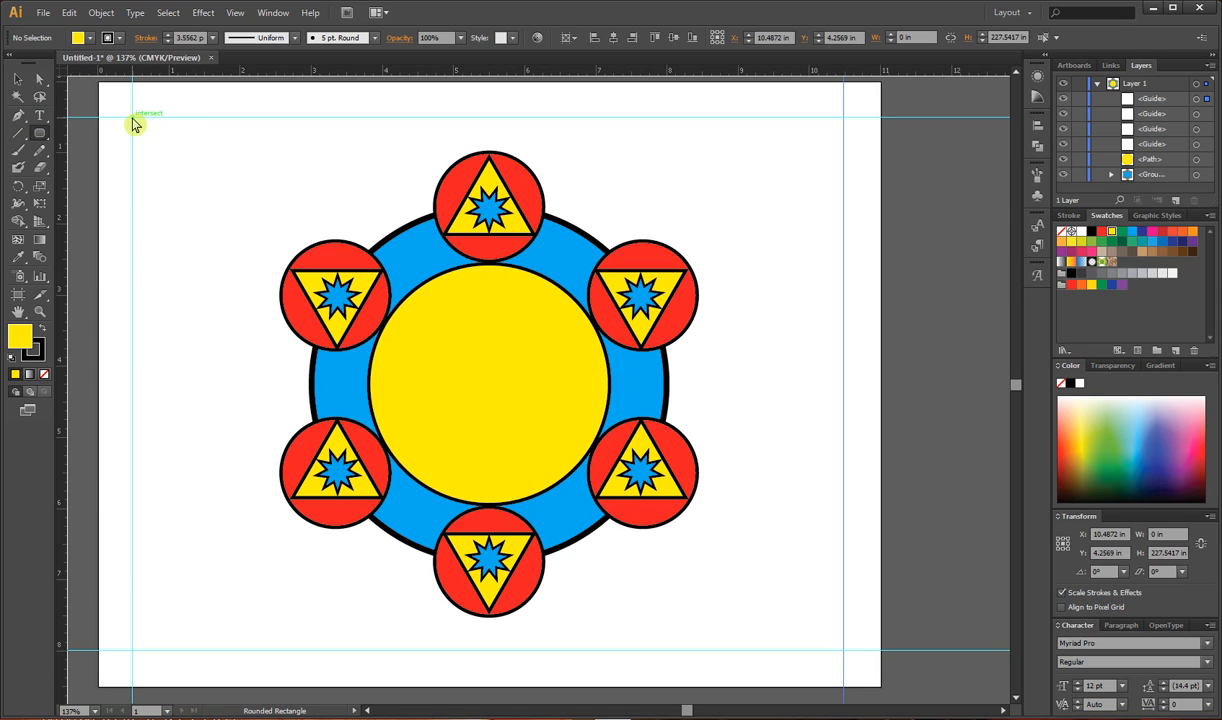
{"action": "left_click_drag", "start_coordinate": [133, 118], "coordinate": [447, 356]}
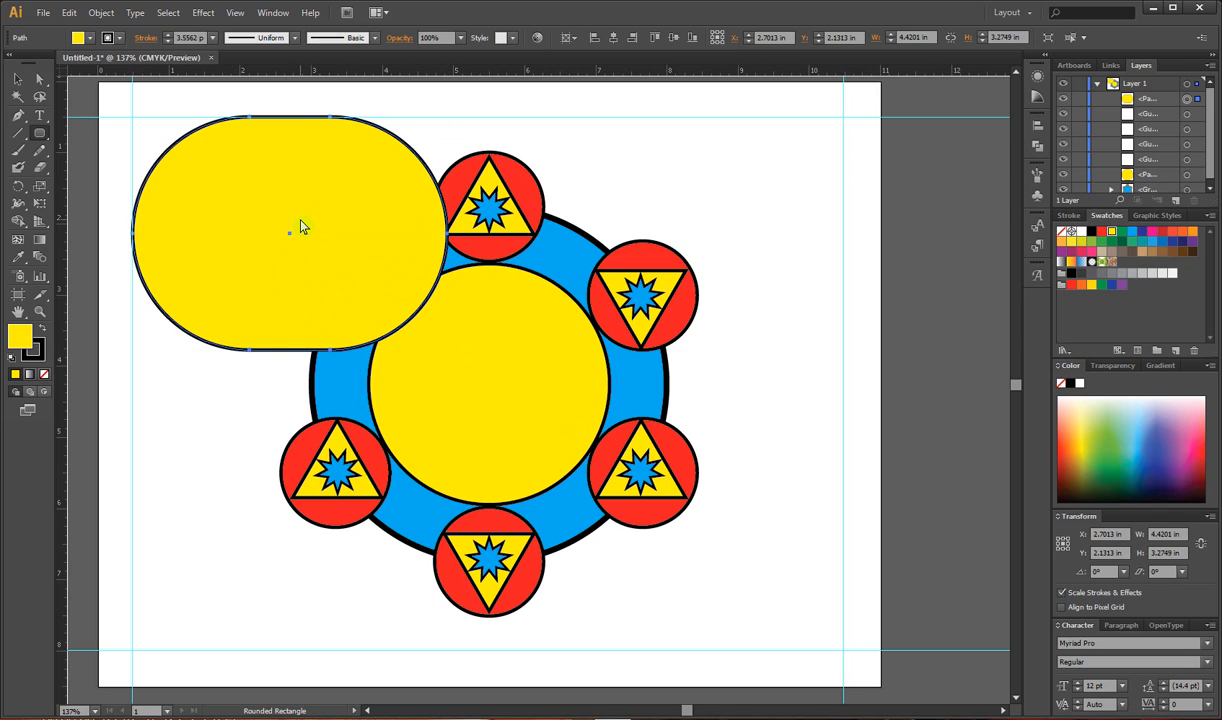
{"action": "key", "text": "v"}
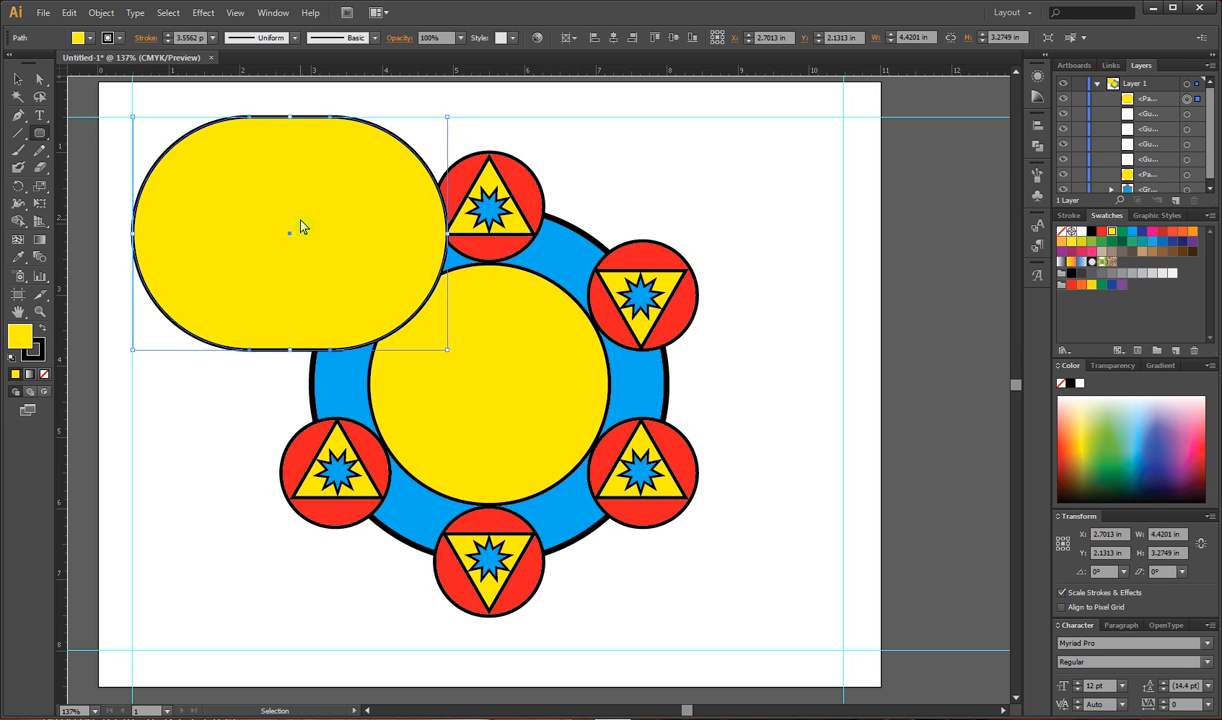
{"action": "key", "text": "ctrl+v"}
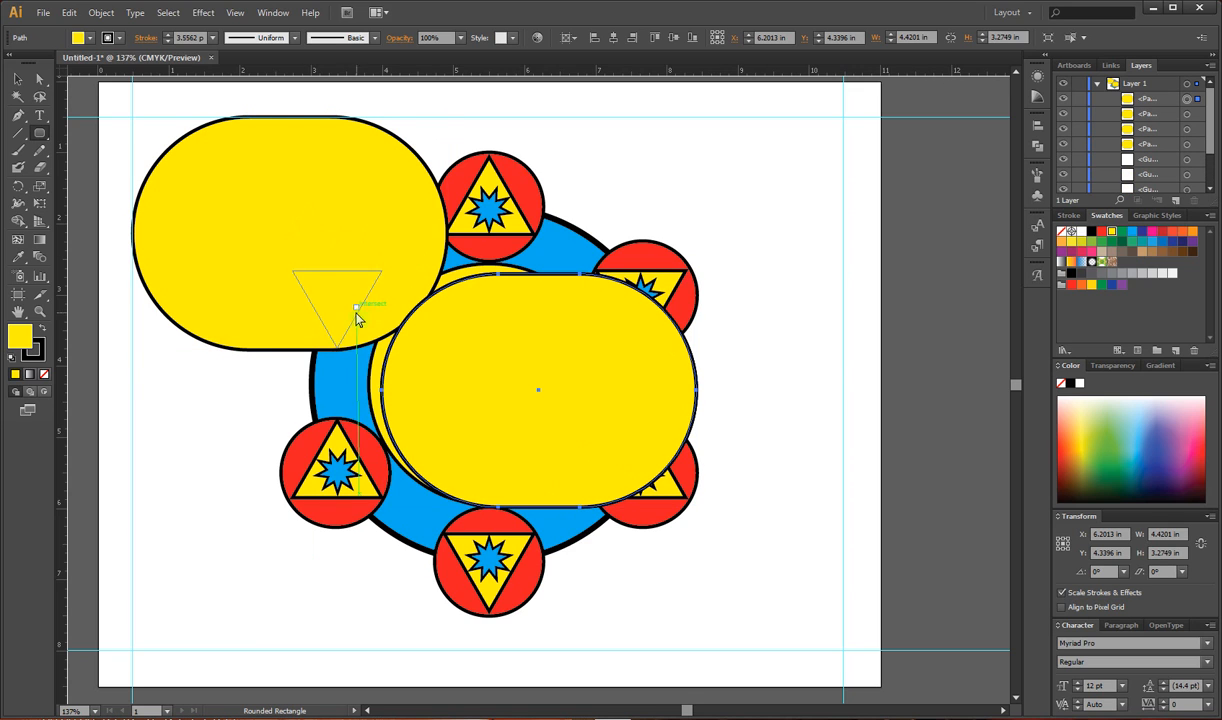
{"action": "key", "text": "v"}
{"action": "left_click_drag", "start_coordinate": [539, 389], "coordinate": [262, 538]}
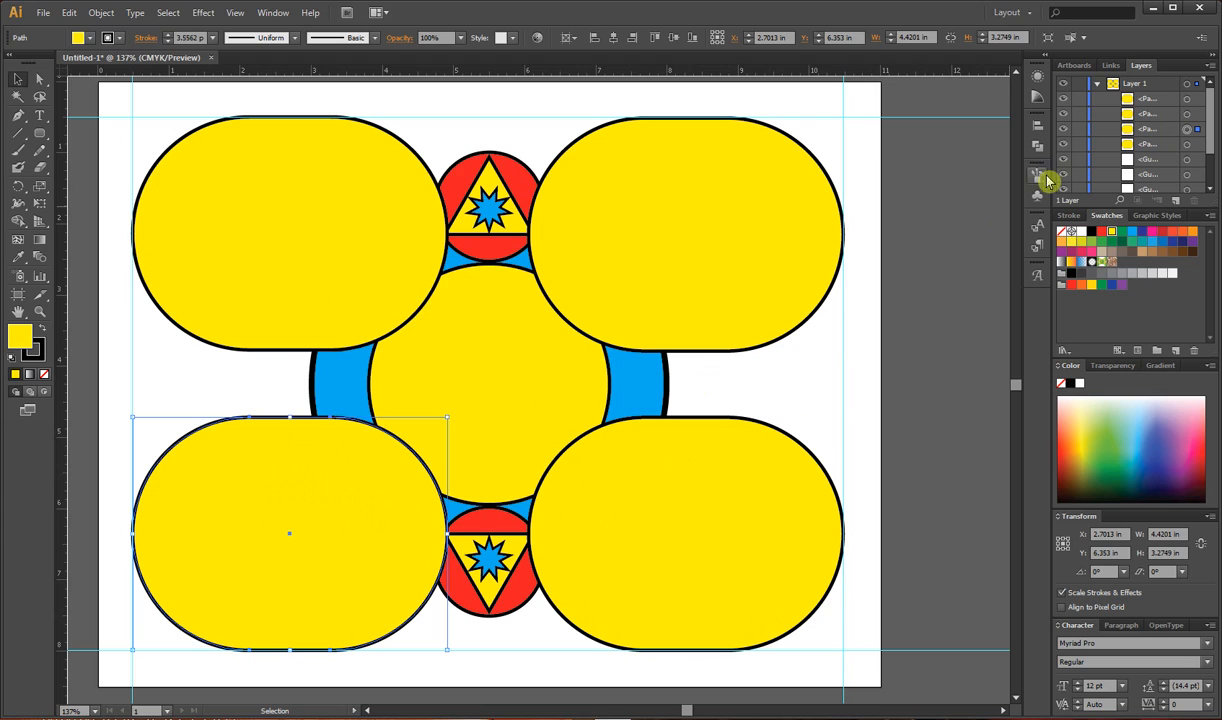
- Send the four rounded rectangles to the back and recolour them with the red sampled from a small circle
{"action": "left_click", "coordinate": [1189, 113], "text": "shift"}
{"action": "left_click", "coordinate": [1195, 143], "text": "shift"}
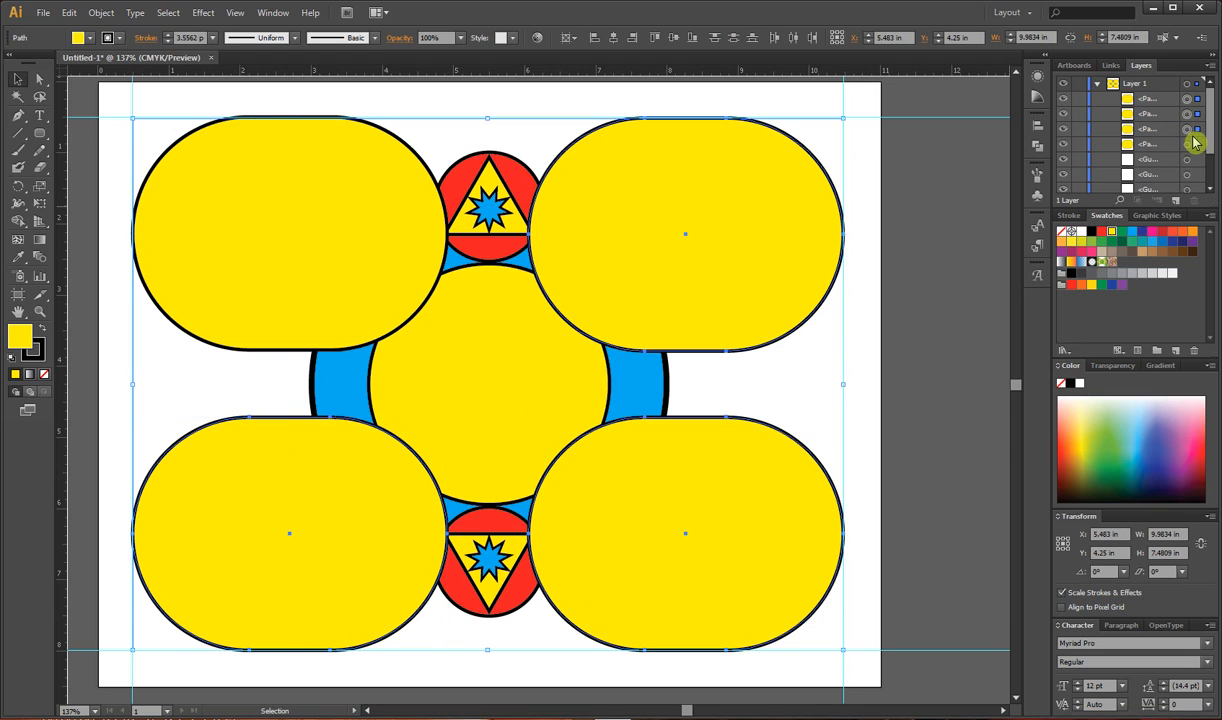
{"action": "left_click", "coordinate": [1190, 147], "text": "shift"}
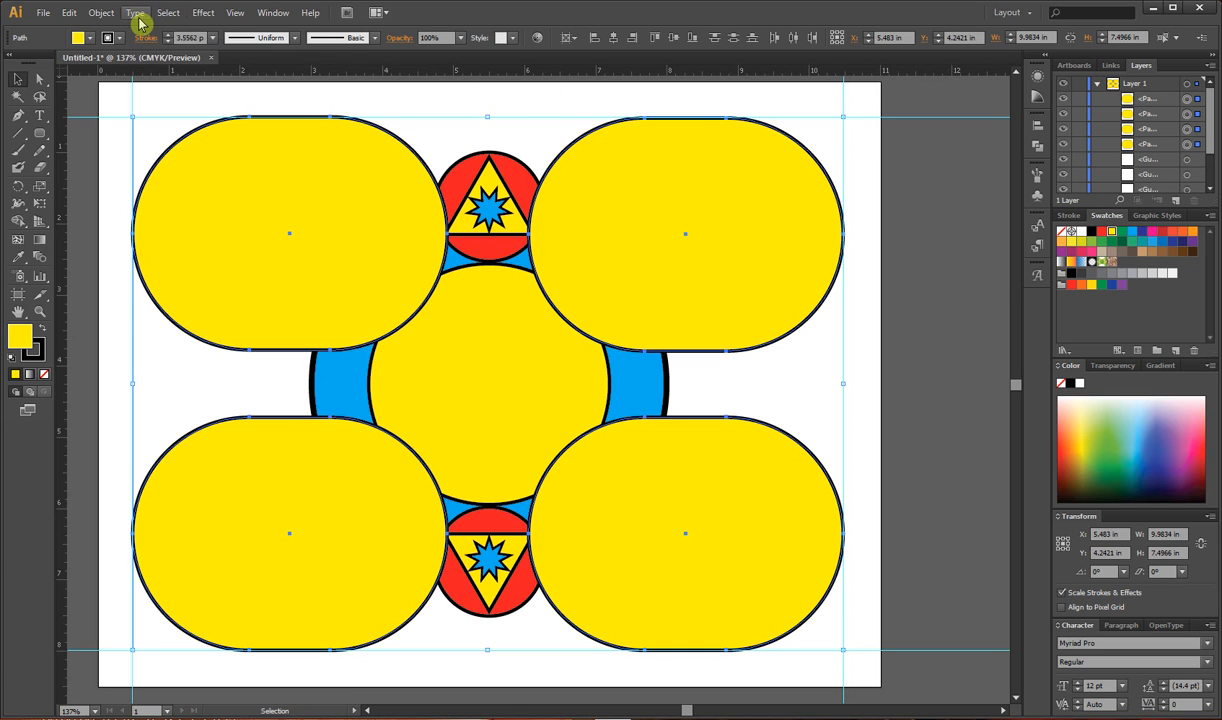
{"action": "left_click", "coordinate": [101, 13]}
{"action": "mouse_move", "coordinate": [114, 52]}
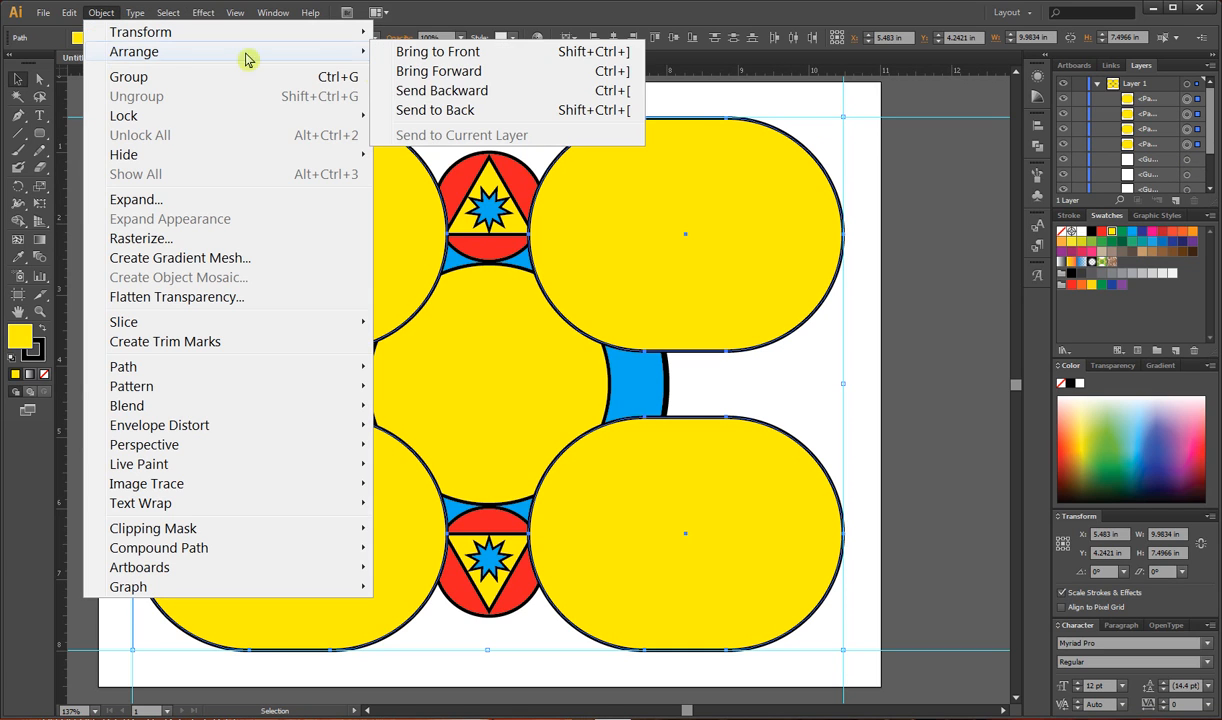
{"action": "left_click", "coordinate": [434, 112]}
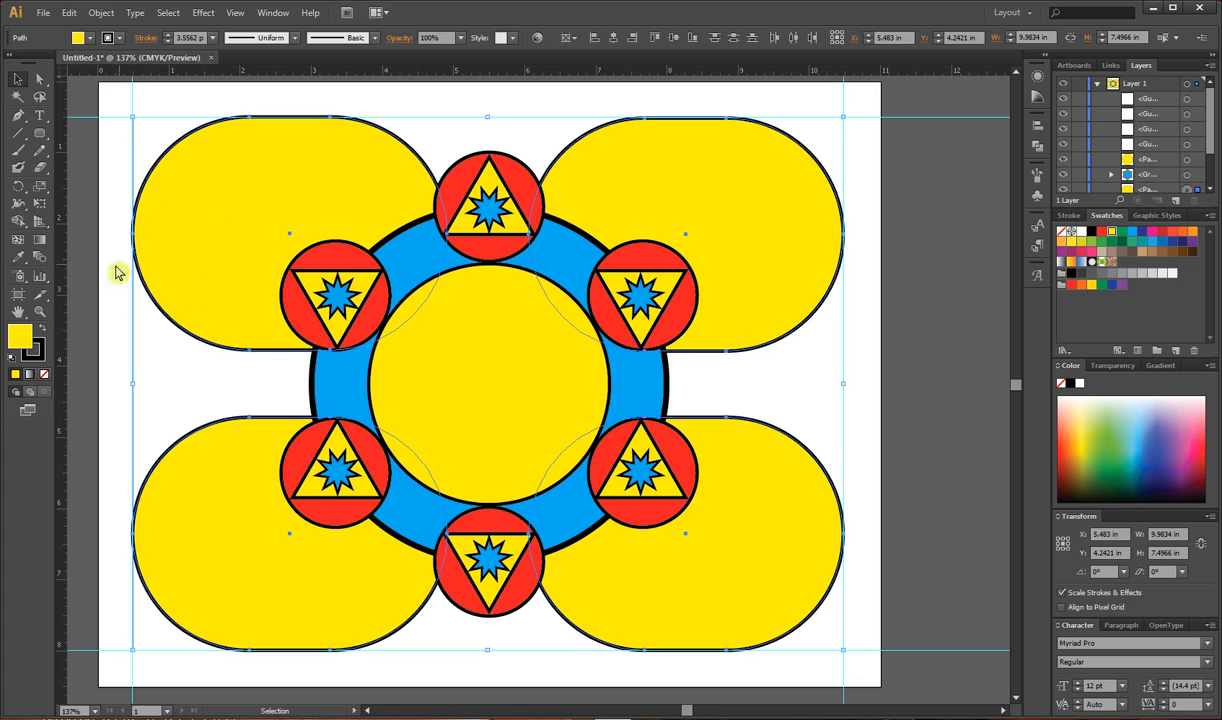
{"action": "key", "text": "i"}
{"action": "left_click", "coordinate": [328, 265]}
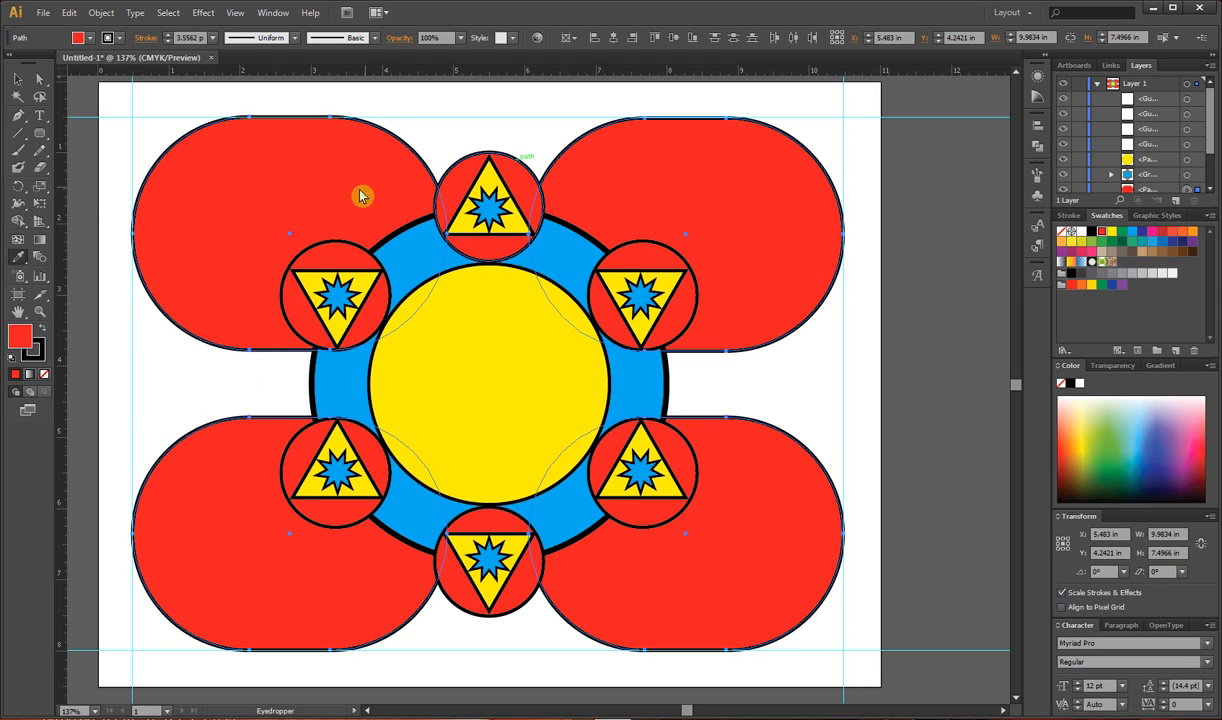
- Draw a red circle about 7.22 in across with the Ellipse tool, starting from the centre of the artwork
{"action": "left_click", "coordinate": [42, 132]}
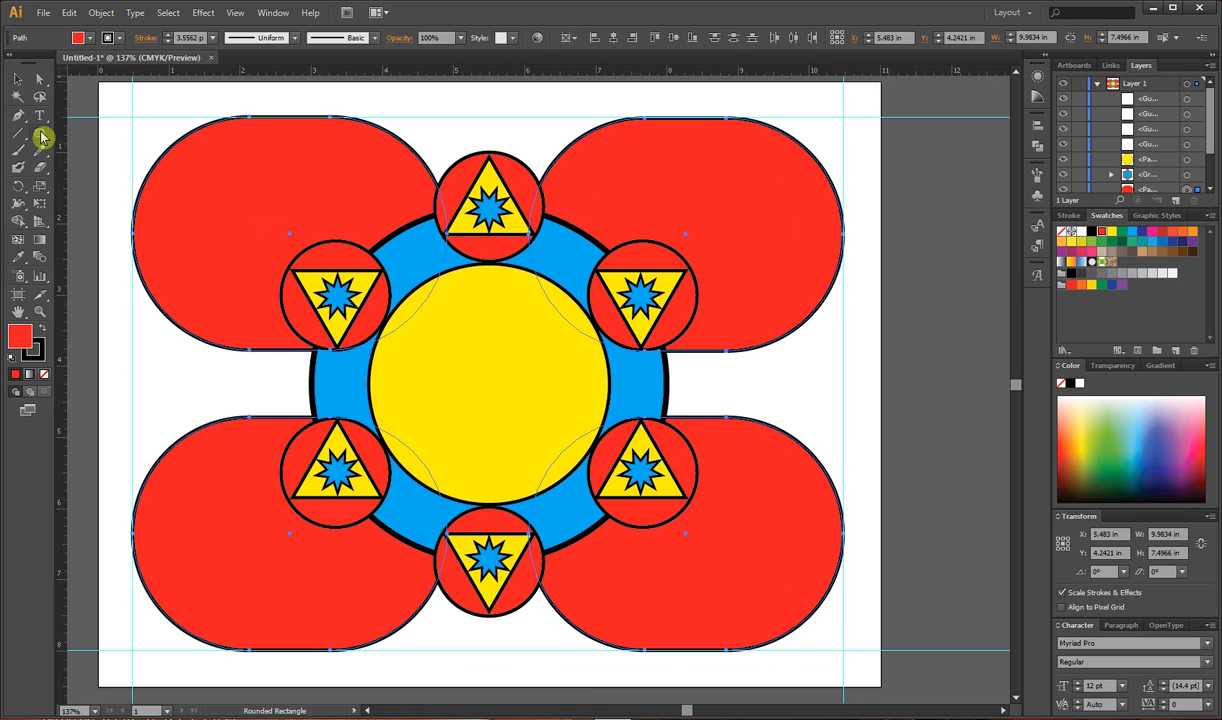
{"action": "left_click_drag", "start_coordinate": [42, 137], "coordinate": [76, 167]}
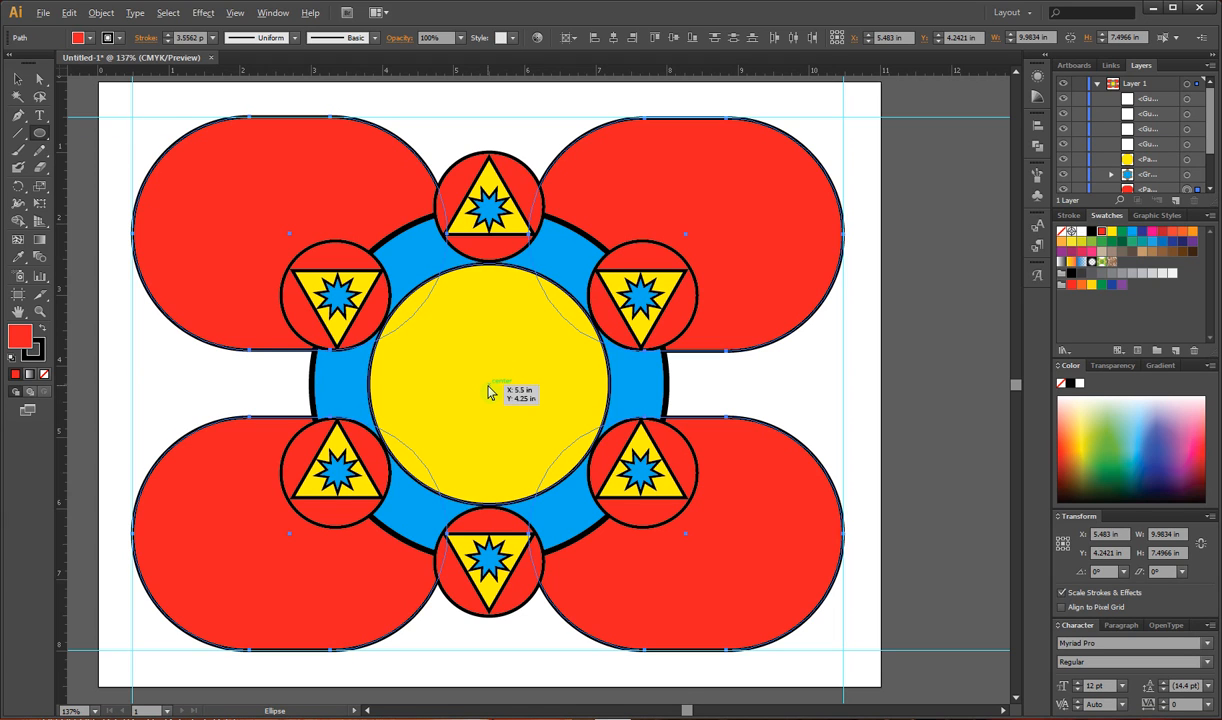
{"action": "left_click_drag", "start_coordinate": [489, 391], "coordinate": [747, 627]}
{"action": "left_click_drag", "start_coordinate": [748, 627], "coordinate": [745, 622]}
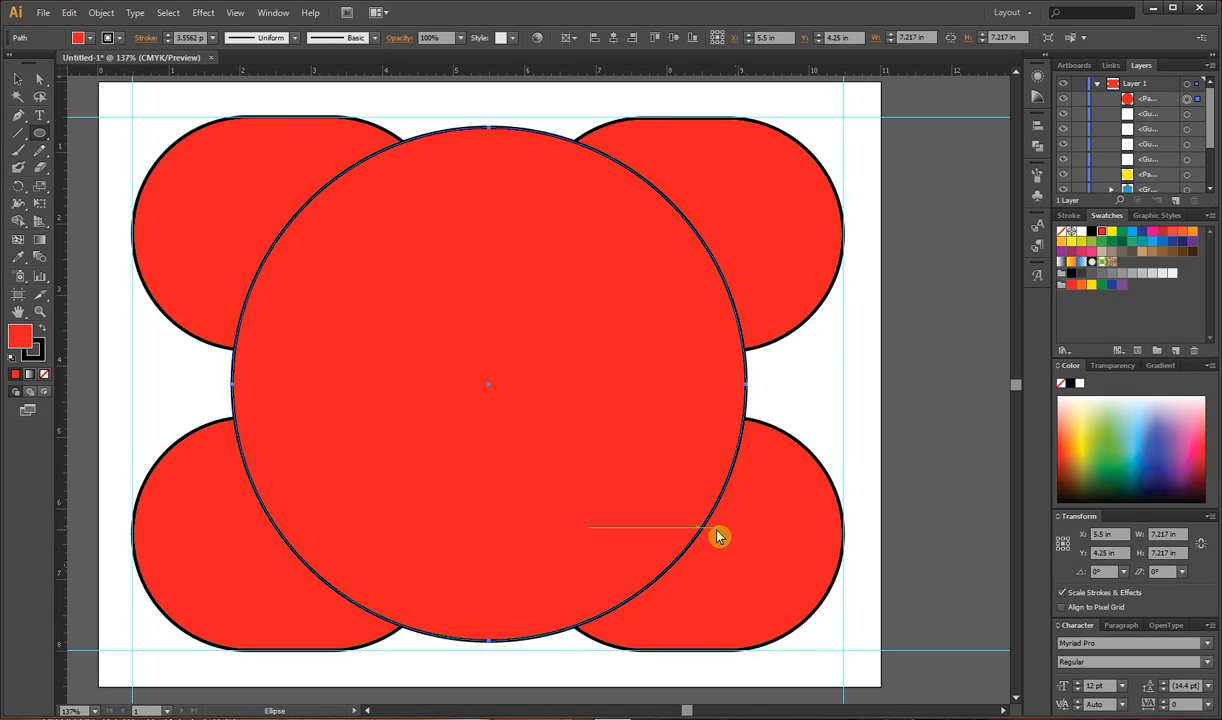
- Cut the large red circle out of the four rounded rectangles with the Shape Builder, removing the circle and all overlapping areas
{"action": "key", "text": "v"}
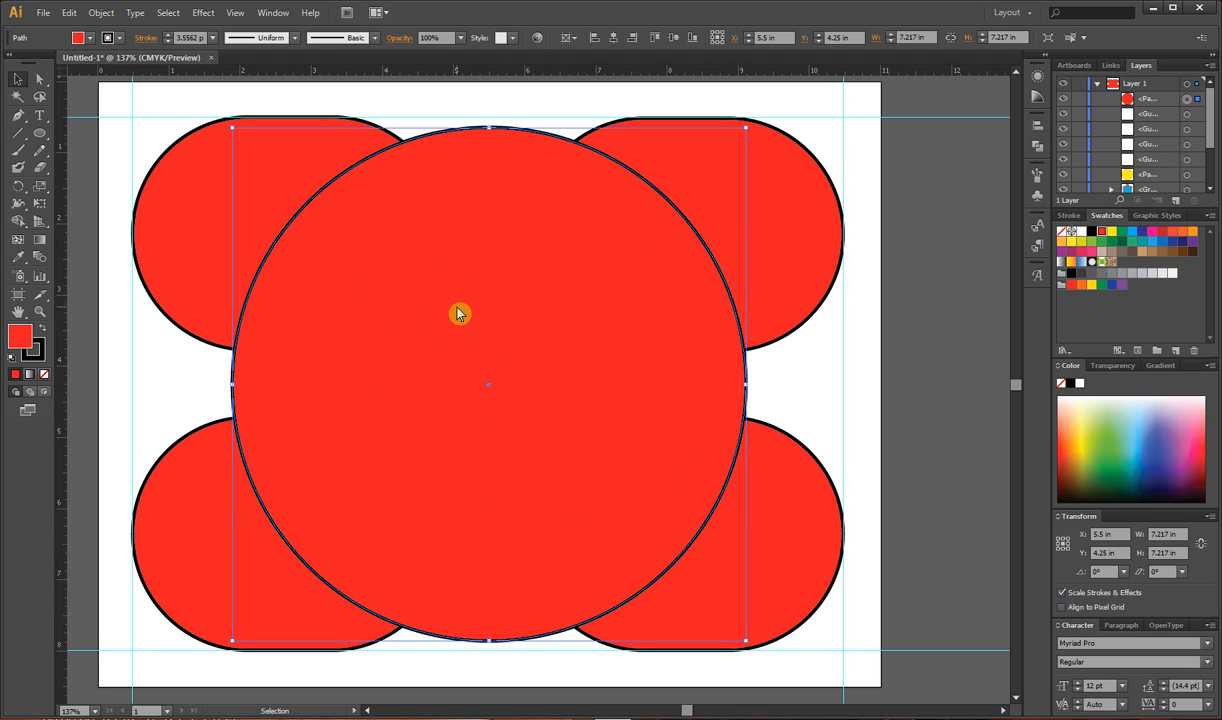
{"action": "left_click", "coordinate": [174, 220], "text": "shift"}
{"action": "left_click", "coordinate": [205, 507], "text": "shift"}
{"action": "left_click", "coordinate": [739, 589], "text": "shift"}
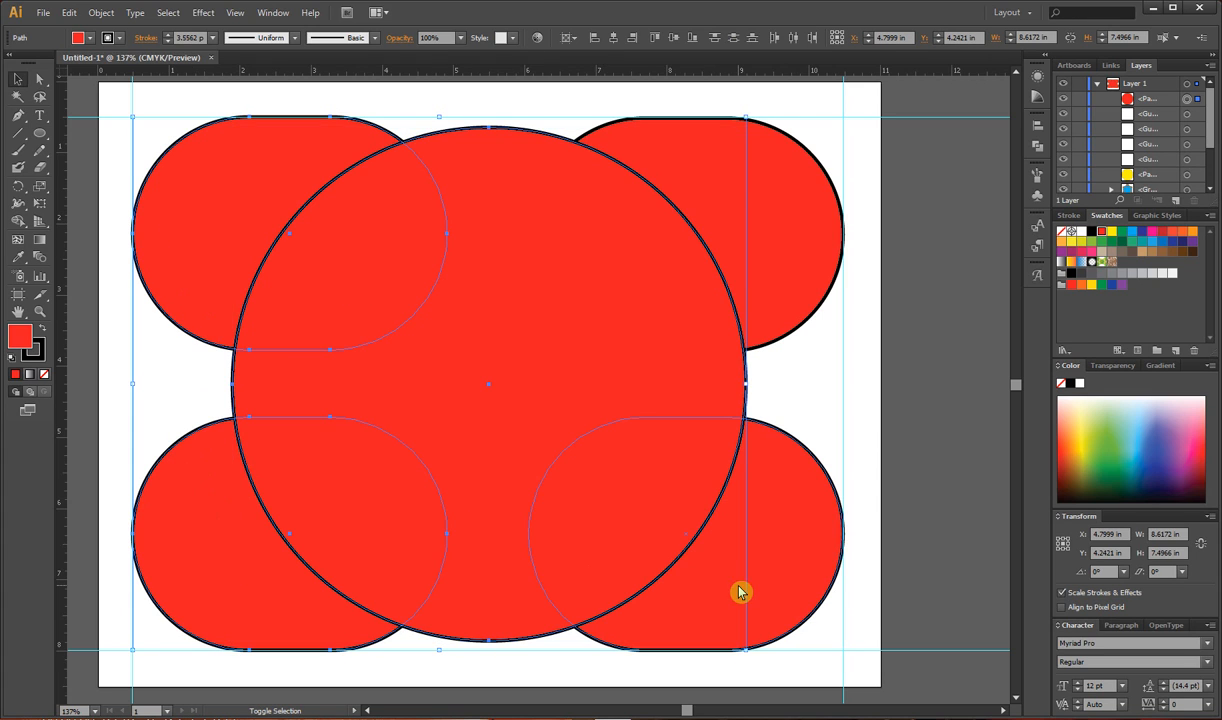
{"action": "left_click", "coordinate": [765, 290], "text": "shift"}
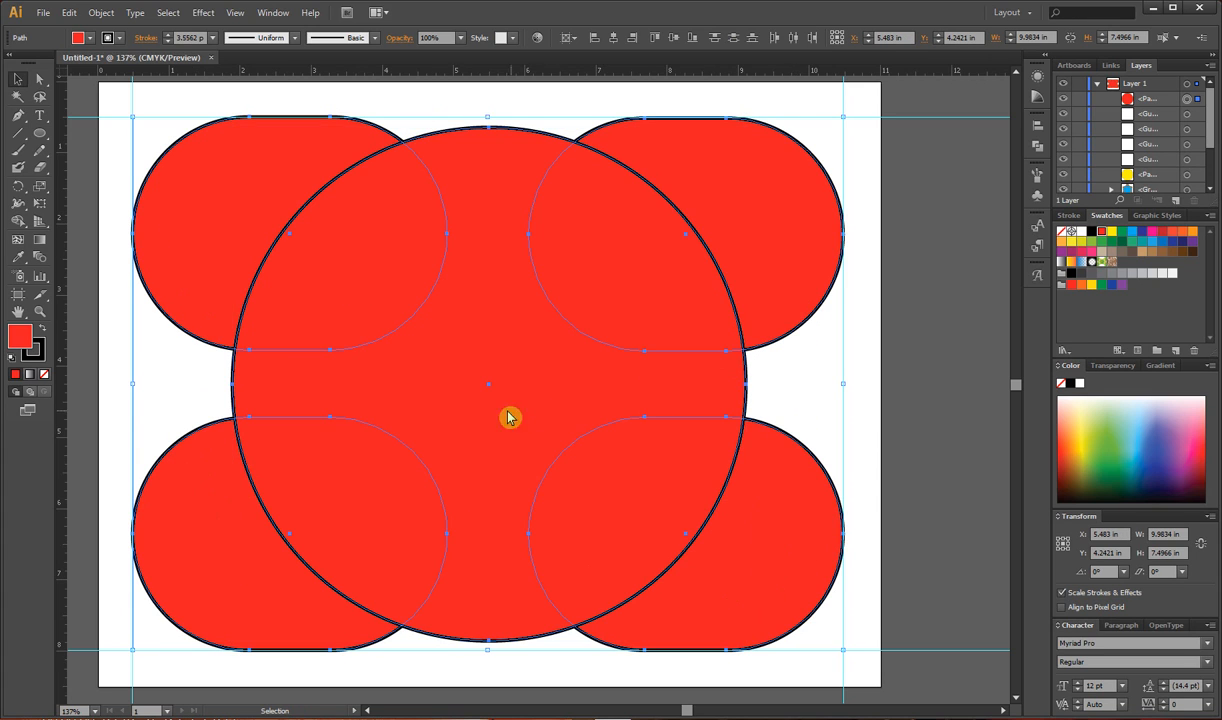
{"action": "left_click", "coordinate": [22, 226]}
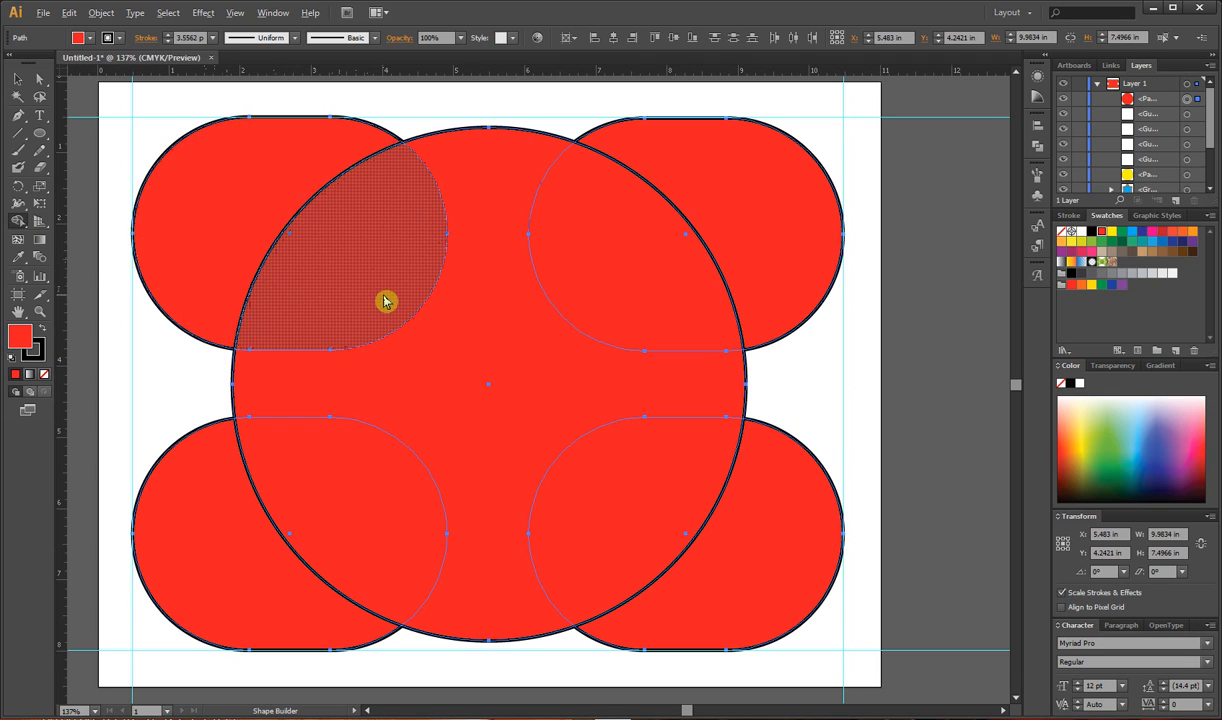
{"action": "mouse_move", "coordinate": [350, 258]}
{"action": "left_mouse_down"}
{"action": "mouse_move", "coordinate": [635, 278]}
{"action": "mouse_move", "coordinate": [640, 308]}
{"action": "left_mouse_up"}
{"action": "left_click_drag", "start_coordinate": [327, 503], "coordinate": [614, 507]}
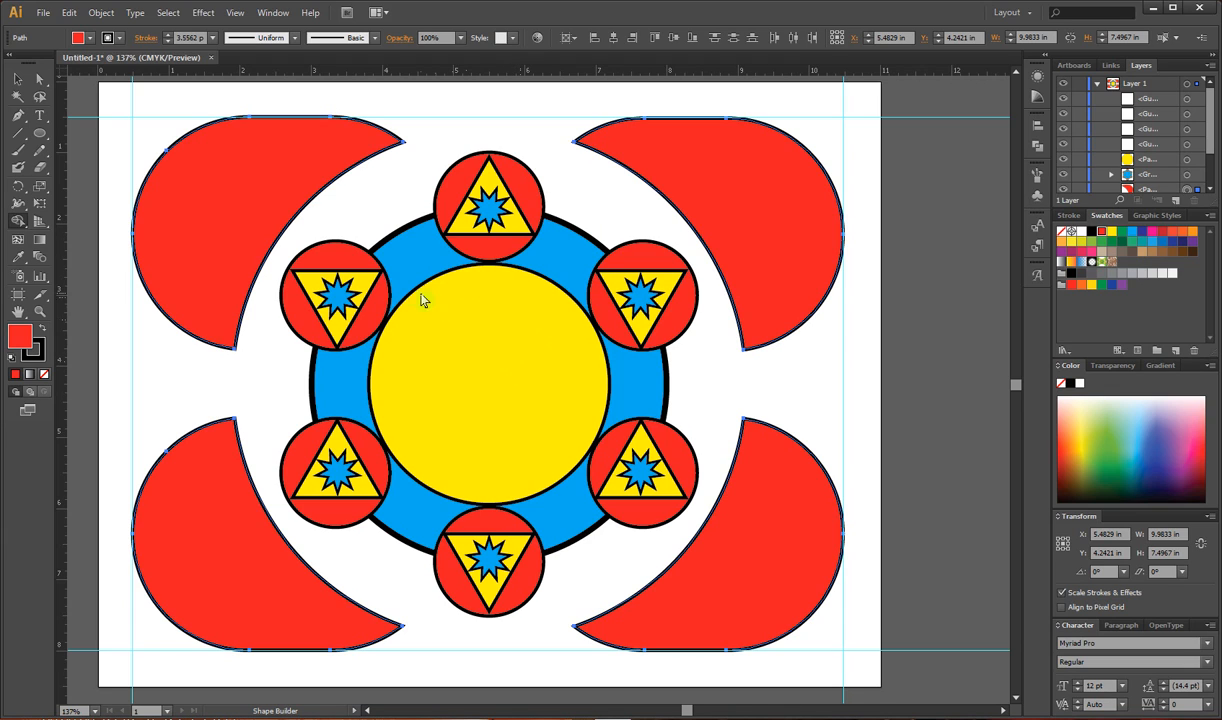
- Draw an 11 by 8.5 in rectangle covering the whole artboard
{"action": "key", "text": "v"}
{"action": "left_click_drag", "start_coordinate": [40, 138], "coordinate": [75, 133]}
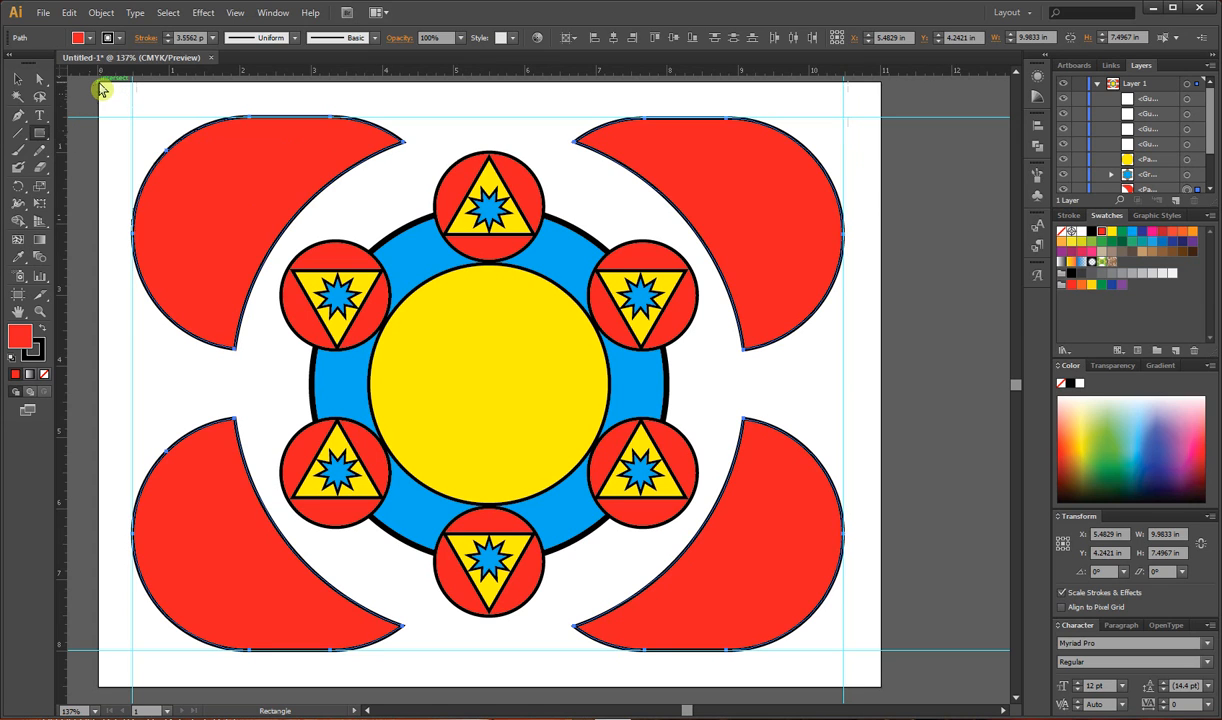
{"action": "left_click_drag", "start_coordinate": [100, 89], "coordinate": [880, 687]}
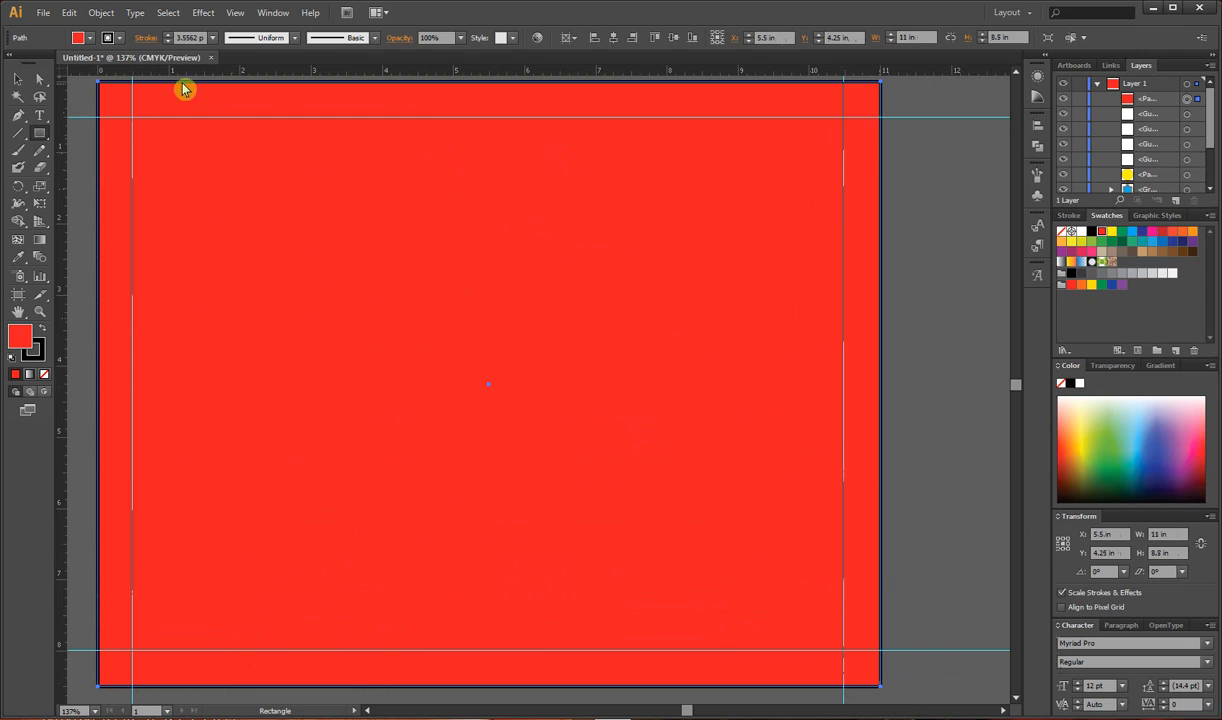
- Send the artboard-sized rectangle to the back and recolour it with the blue sampled from the ring
{"action": "left_click", "coordinate": [101, 12]}
{"action": "mouse_move", "coordinate": [368, 62]}
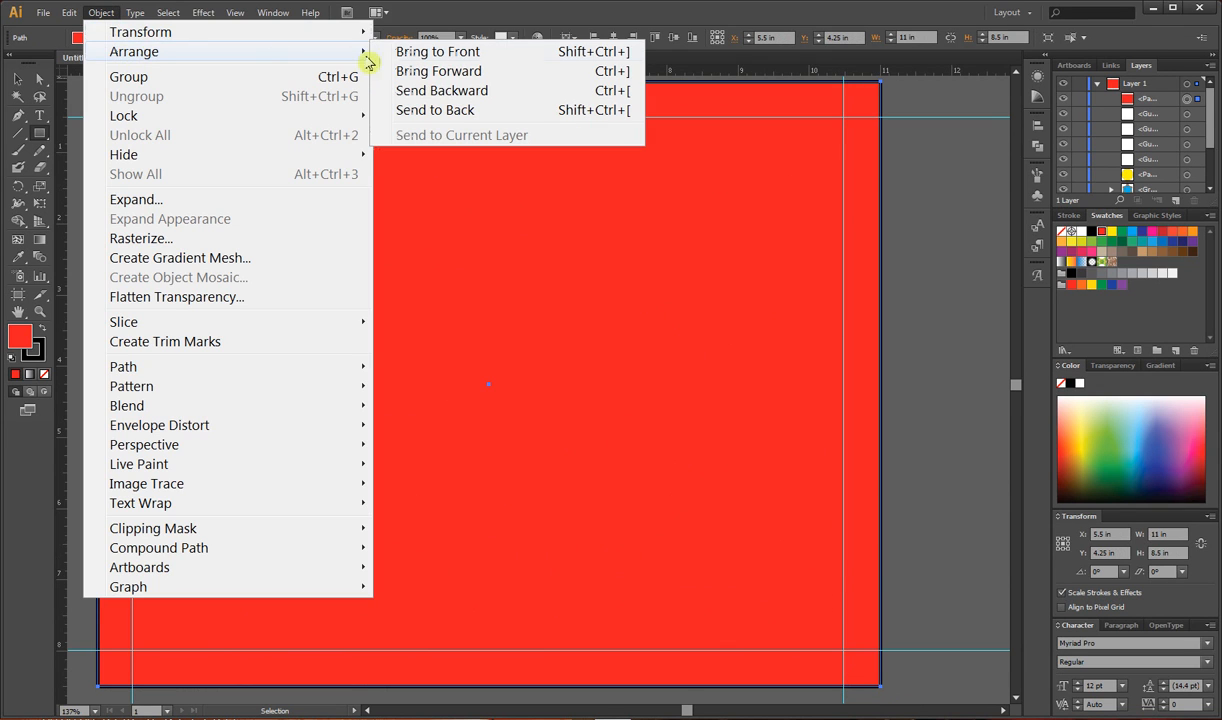
{"action": "left_click", "coordinate": [436, 110]}
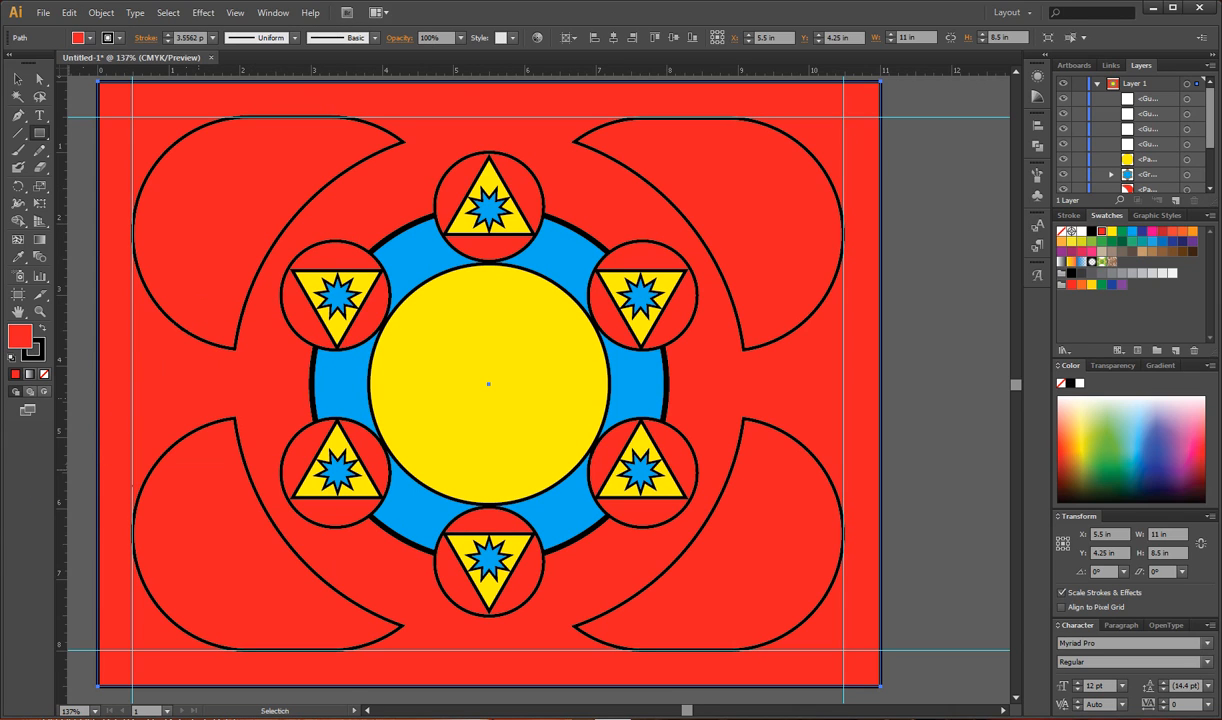
{"action": "key", "text": "i"}
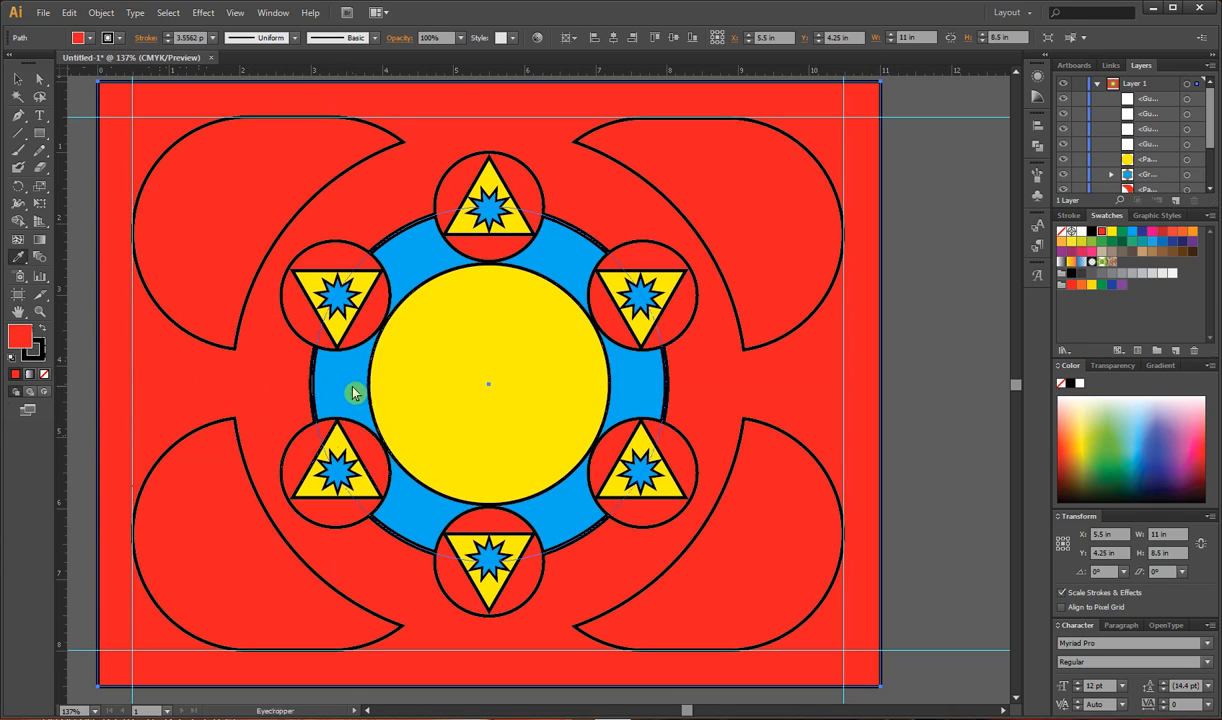
{"action": "left_click", "coordinate": [340, 377]}
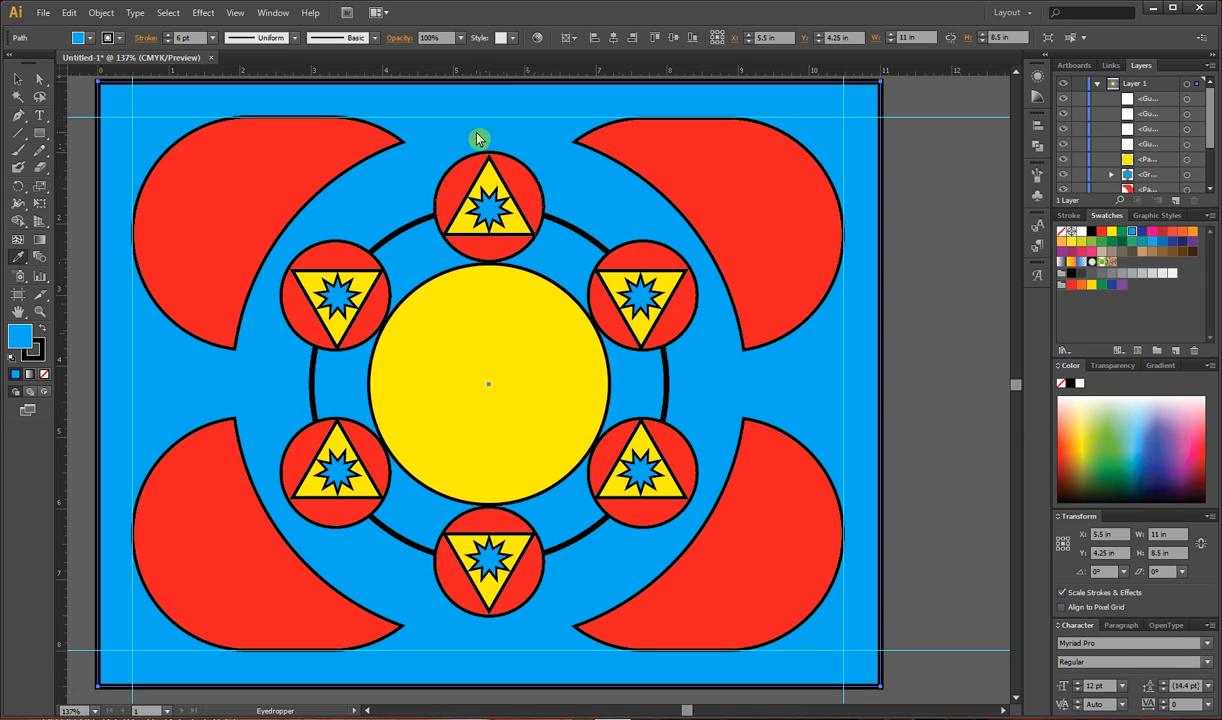
- Open the Vonster Pattern Styles library, enlarge it to show all styles, and apply the red and yellow ornamental pattern to the background rectangle
{"action": "left_click", "coordinate": [511, 40]}
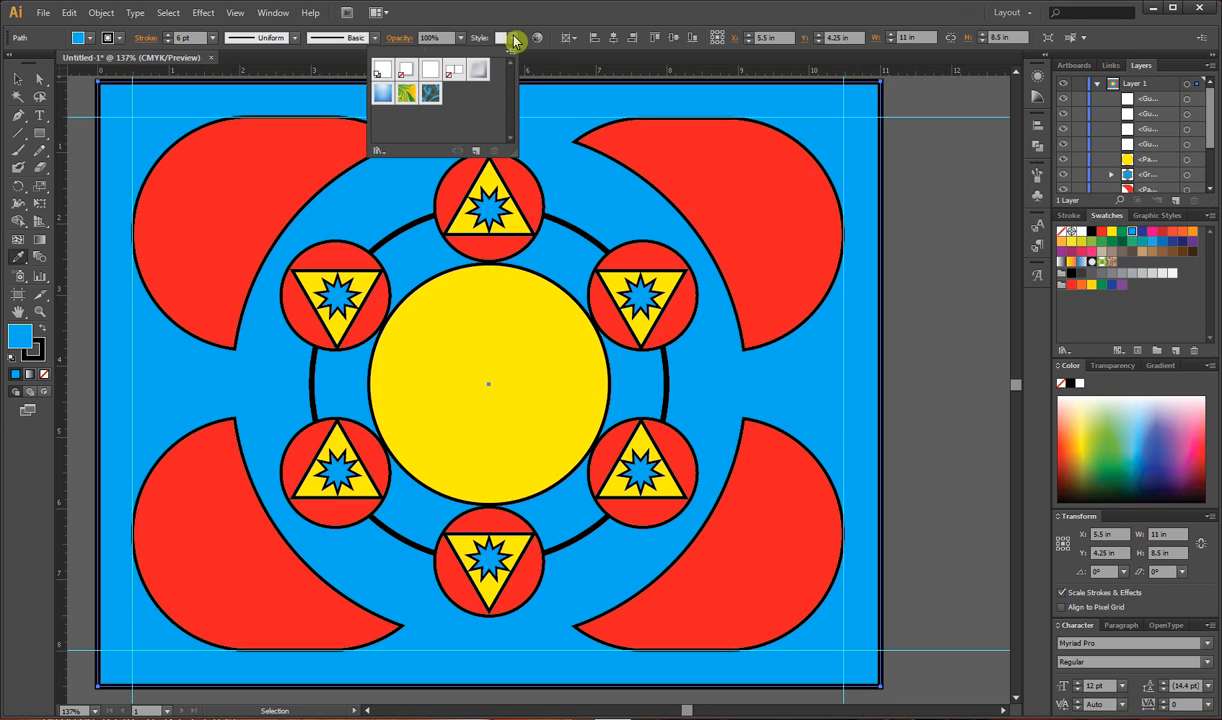
{"action": "left_click", "coordinate": [378, 155]}
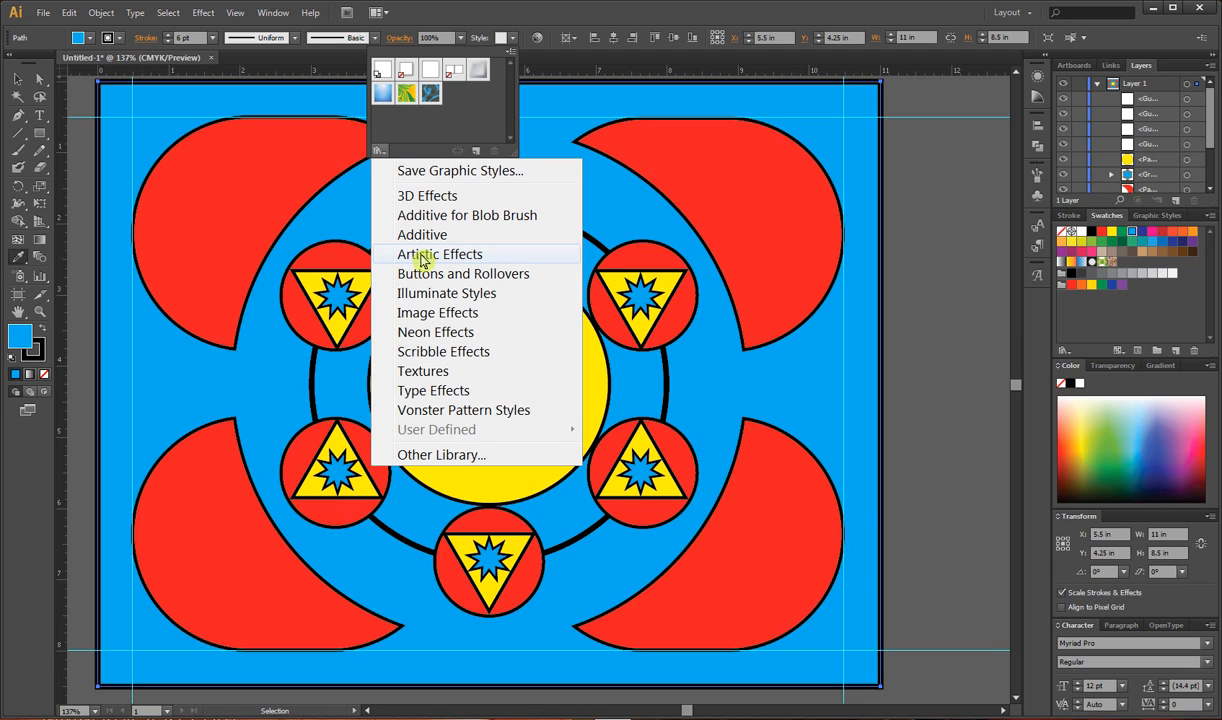
{"action": "left_click", "coordinate": [426, 412]}
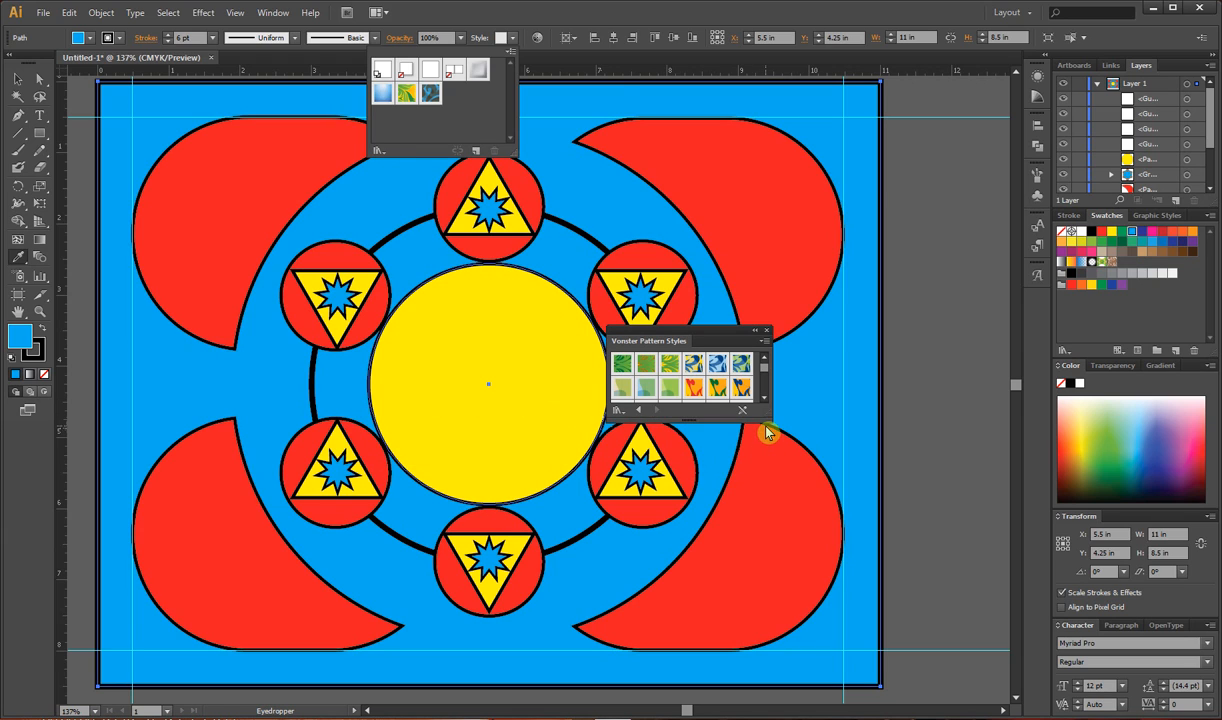
{"action": "left_click", "coordinate": [686, 475]}
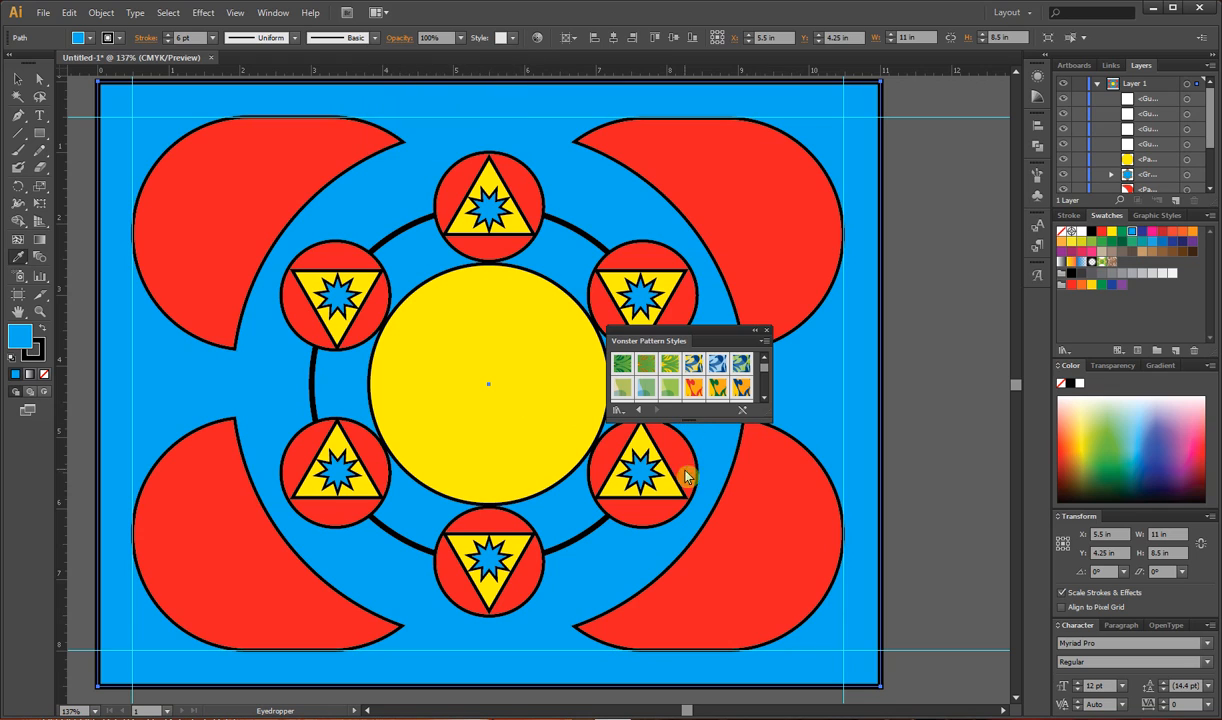
{"action": "left_click_drag", "start_coordinate": [692, 426], "coordinate": [683, 640]}
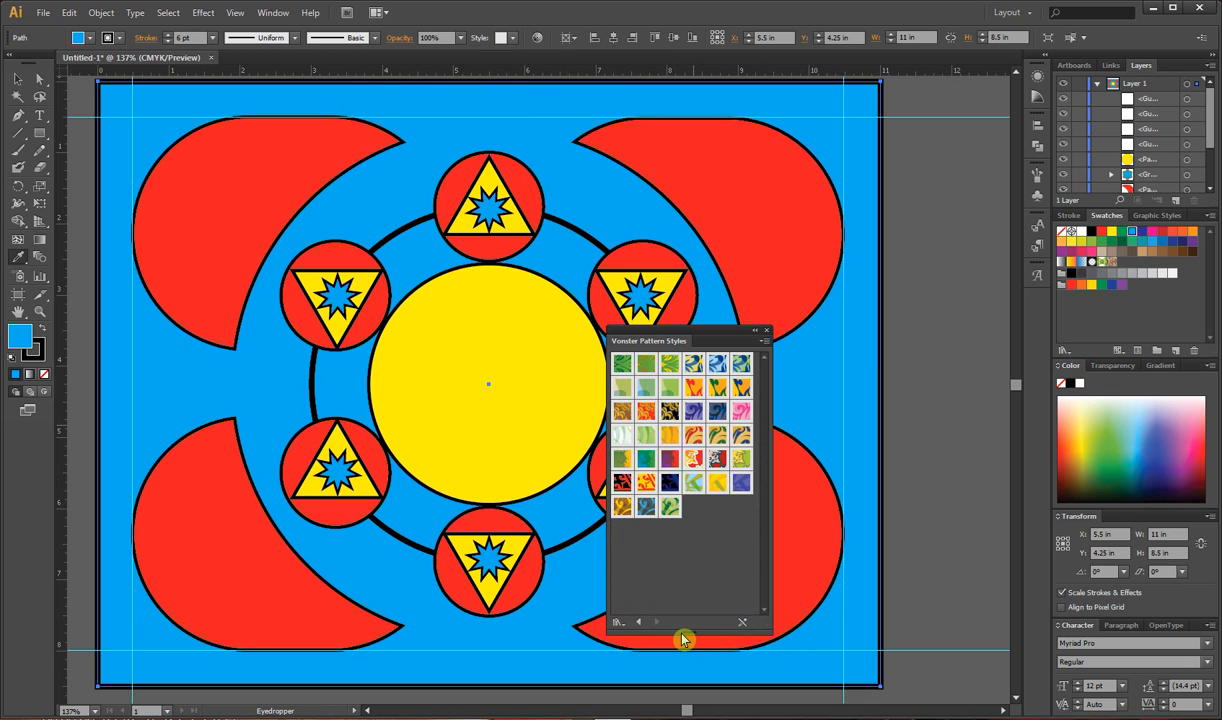
{"action": "left_click", "coordinate": [648, 482]}
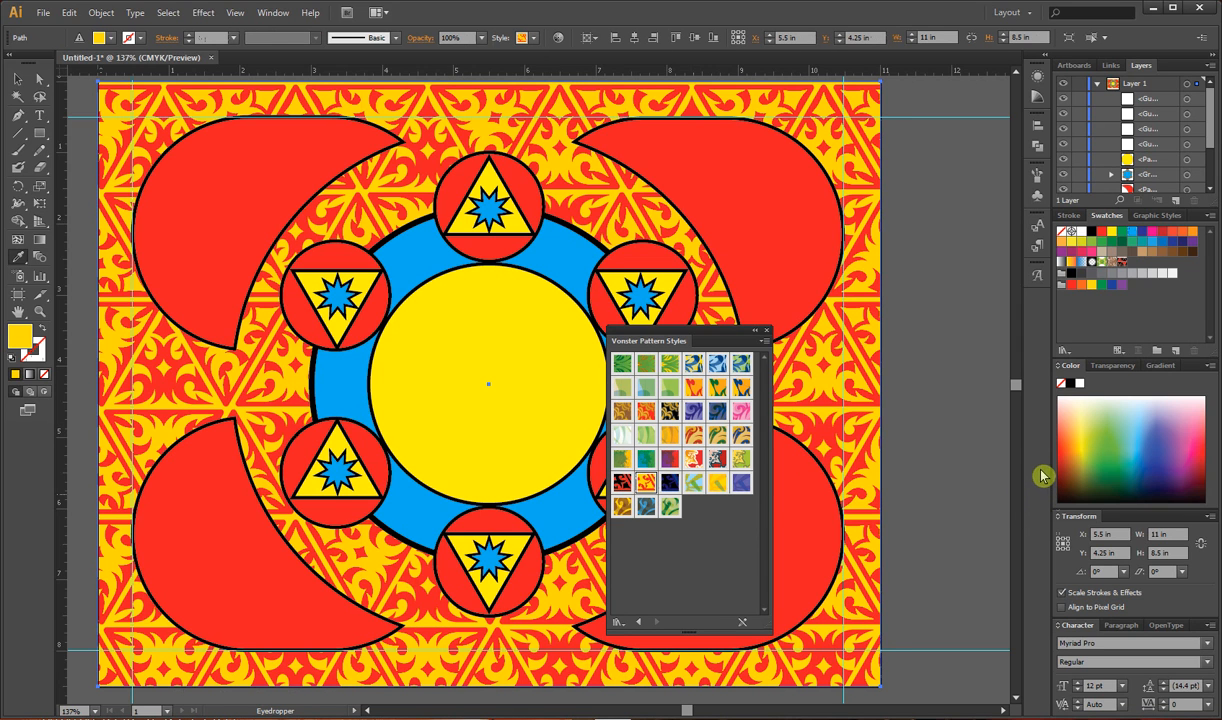